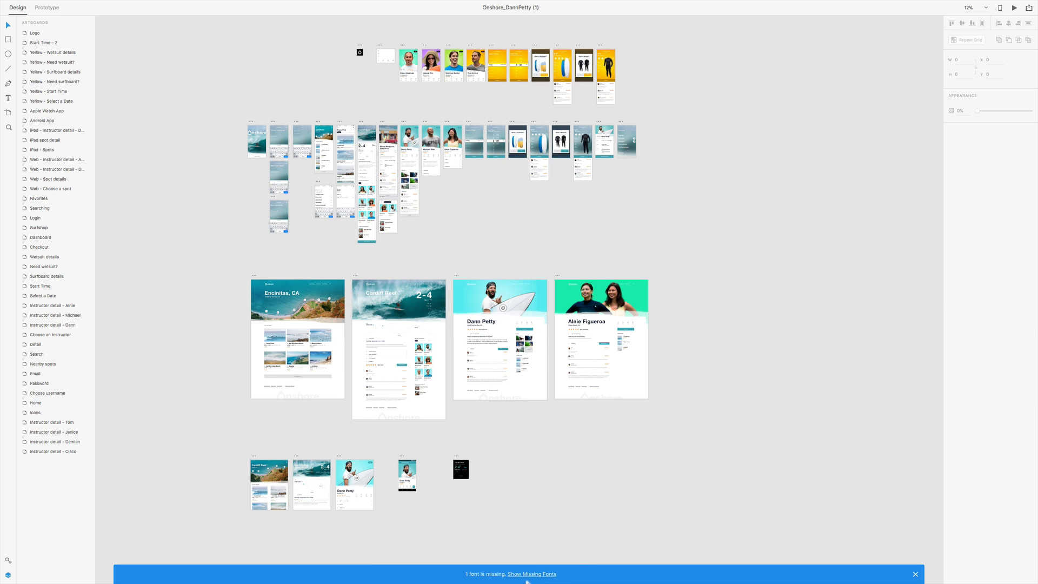
Show the document's missing fonts and dismiss the notice.
click(519, 575)
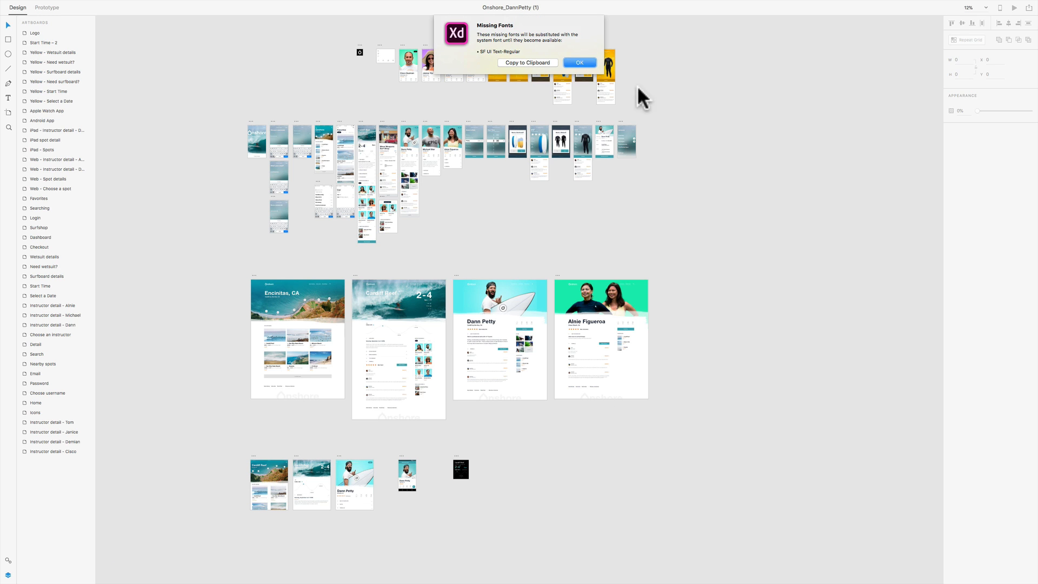
click(589, 65)
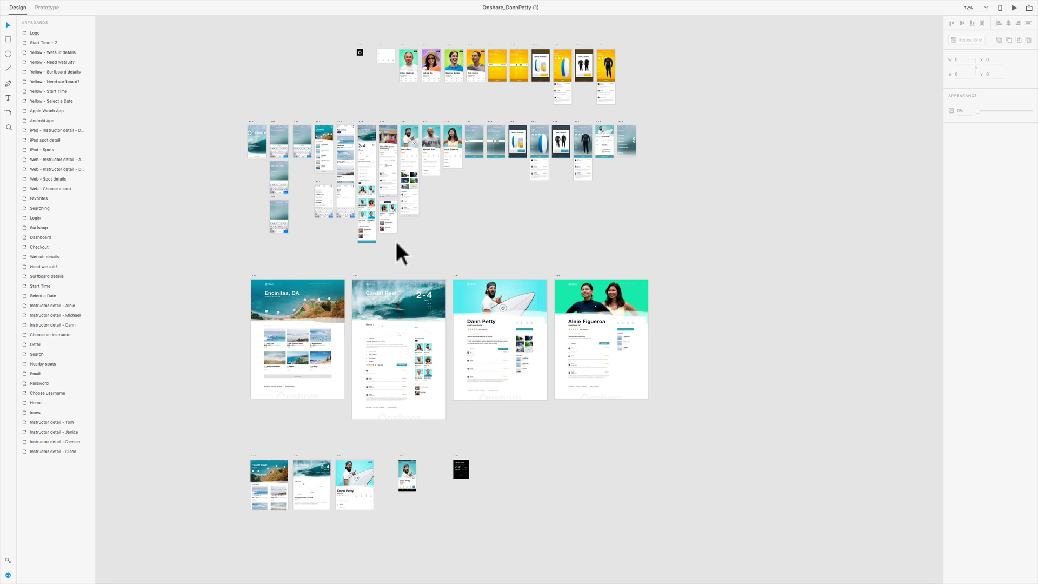
Survey the Onshore design's artboards, from the phone screens to the web, iPad, Android and Apple Watch layouts.
scroll(395, 239, up, 5)
scroll(396, 244, up, 5)
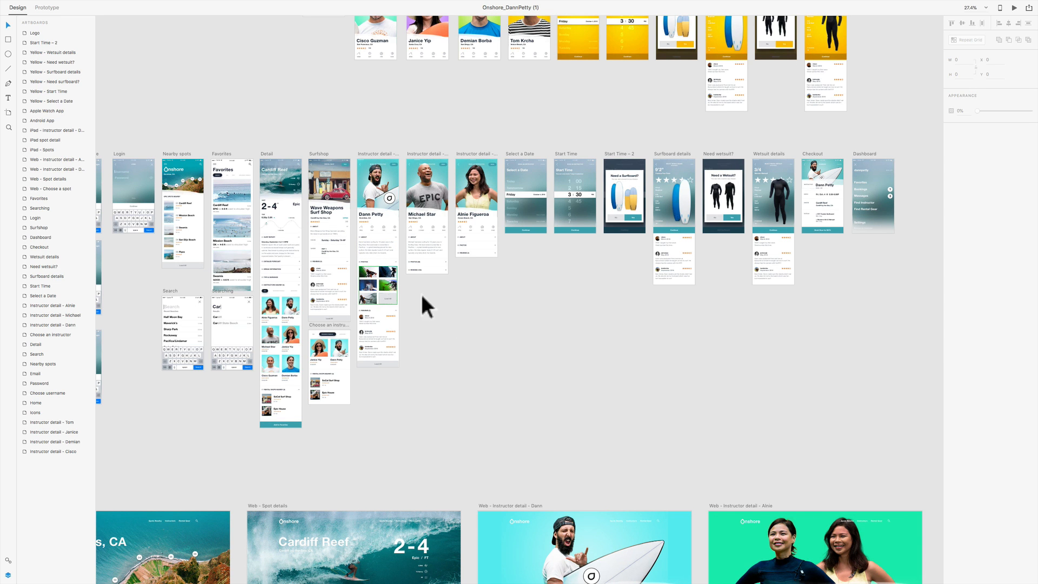
scroll(456, 342, down, 5)
scroll(456, 342, up, 3)
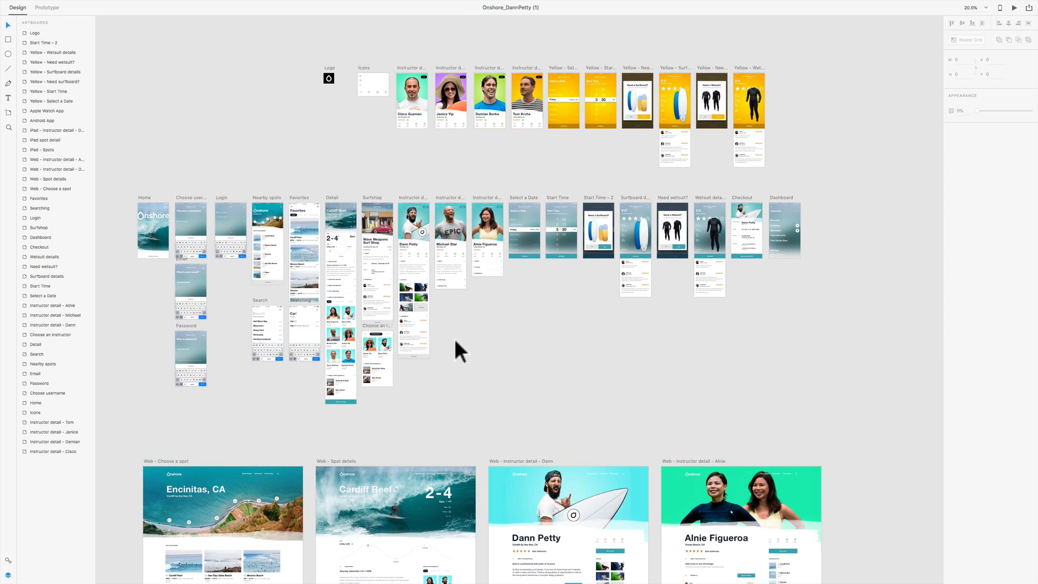
scroll(455, 342, down, 1)
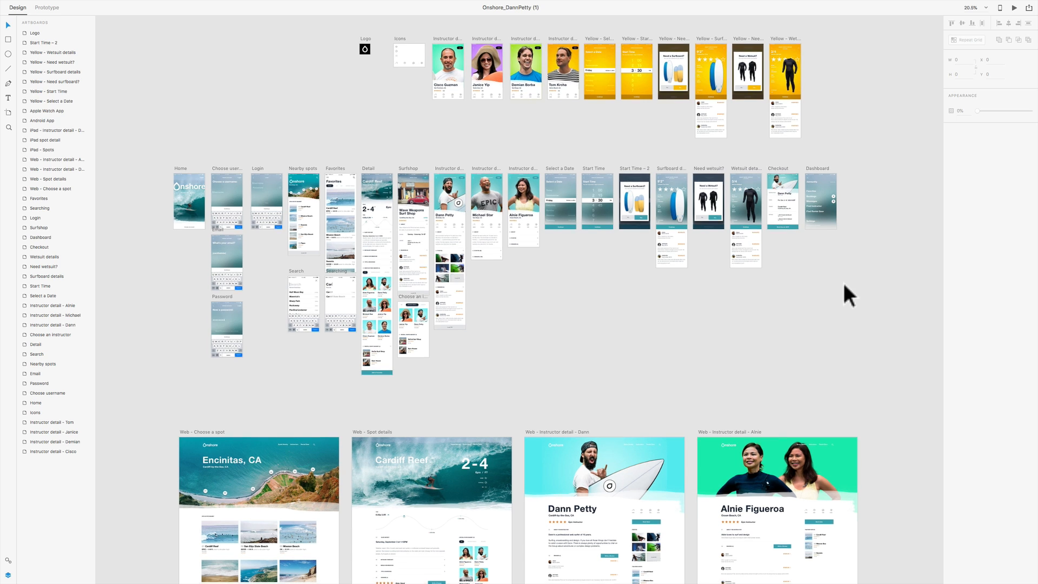
scroll(842, 281, down, 5)
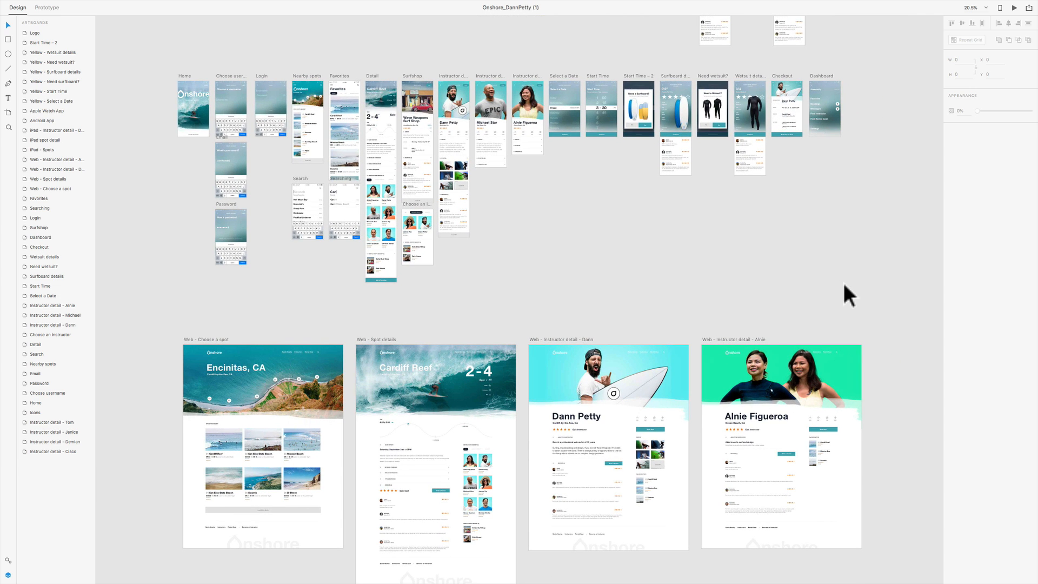
scroll(844, 285, up, 6)
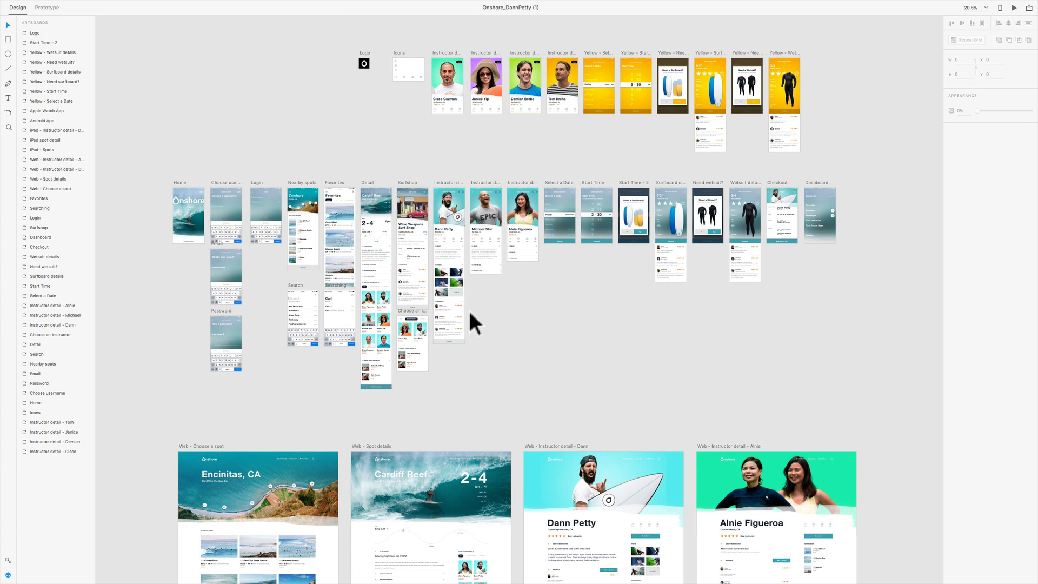
scroll(470, 312, down, 5)
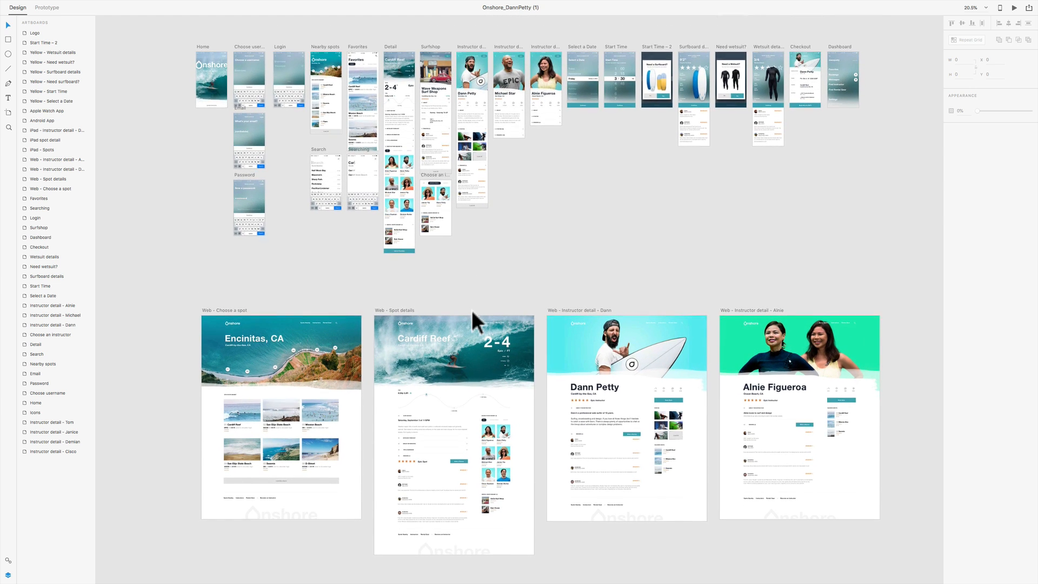
scroll(471, 310, down, 3)
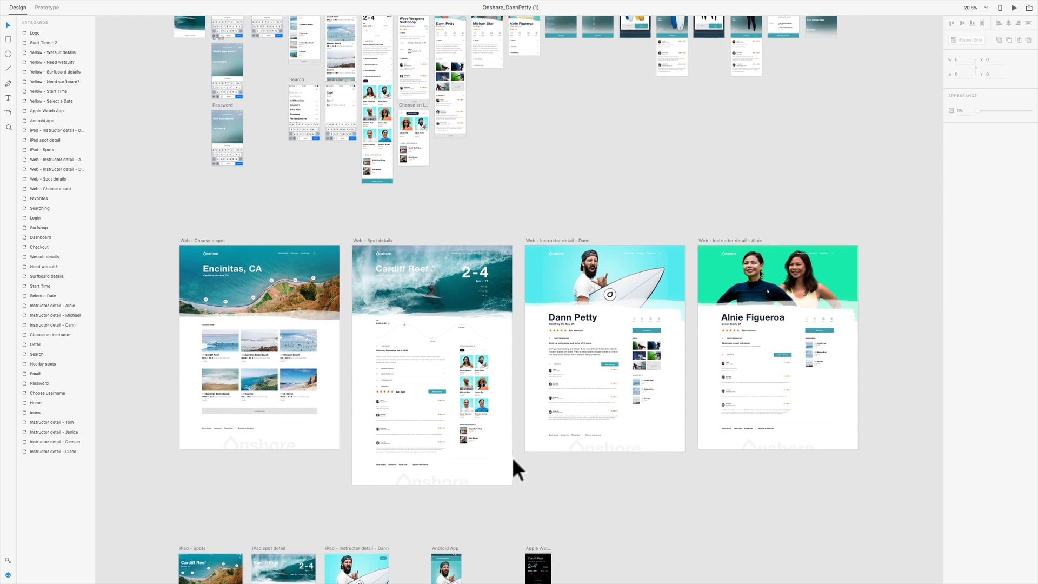
scroll(513, 468, down, 2)
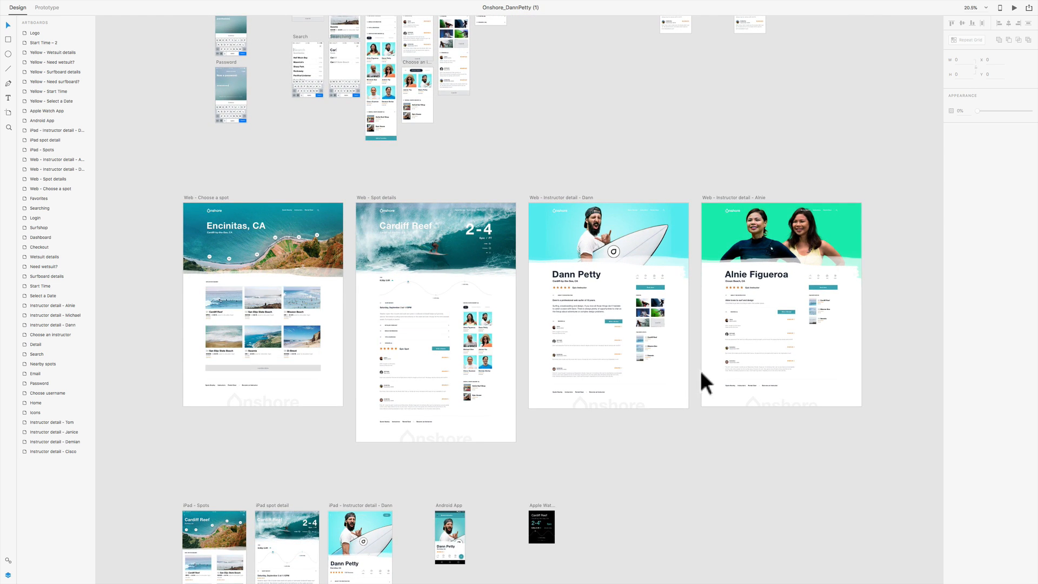
scroll(699, 368, down, 4)
drag(315, 462, 203, 427)
scroll(342, 443, up, 15)
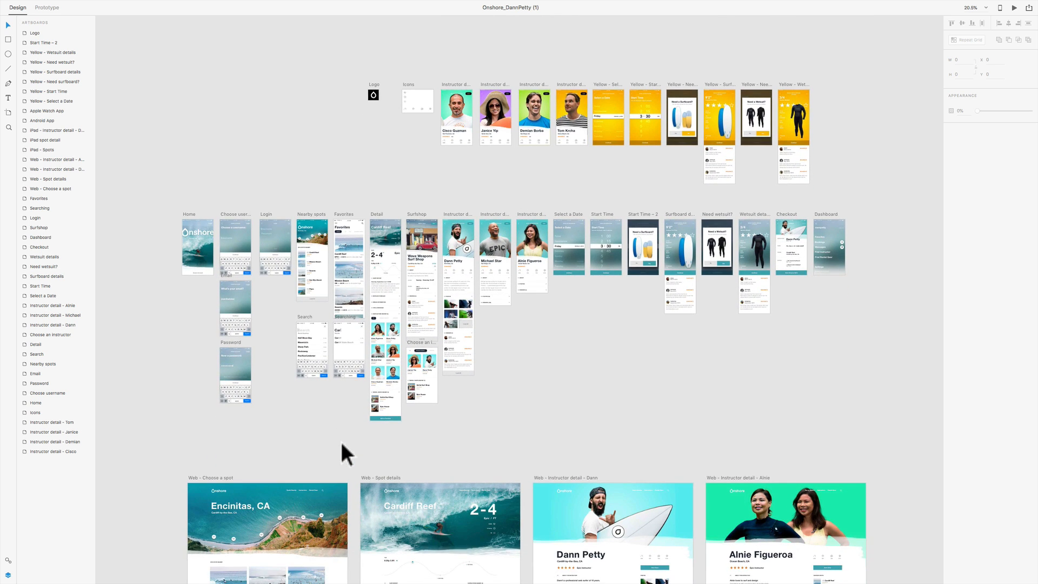
scroll(341, 441, down, 1)
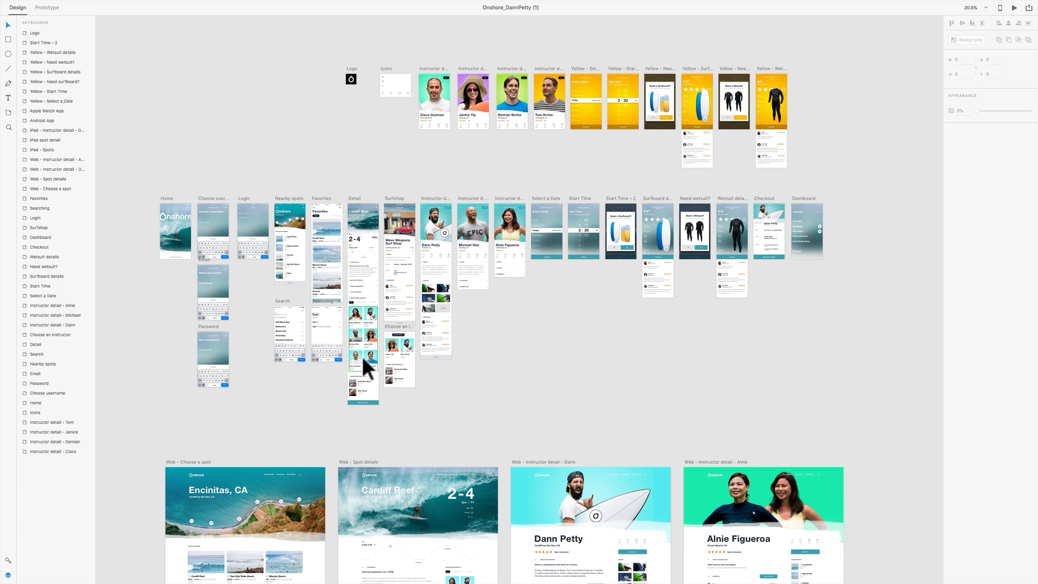
scroll(398, 201, down, 2)
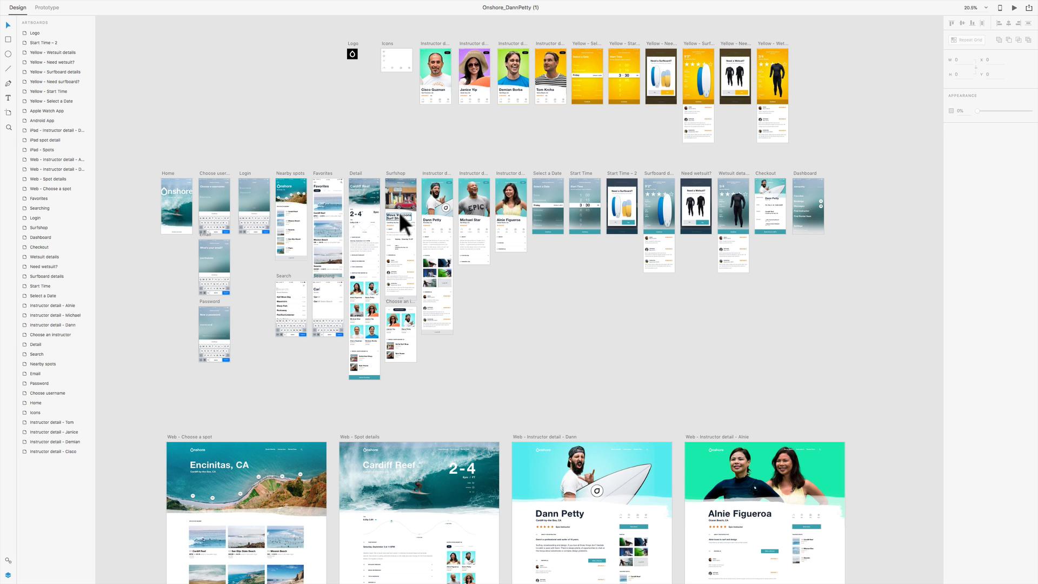
In Prototype mode, show the Detail artboard's instructor connections and disconnect the first instructor's photo from its detail artboard.
scroll(416, 202, up, 5)
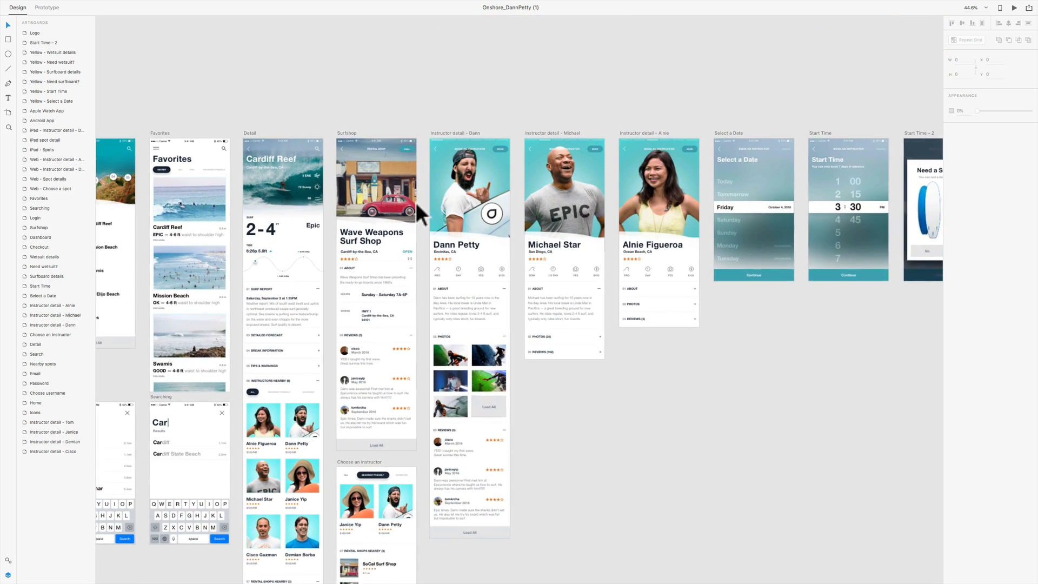
scroll(416, 202, up, 1)
scroll(419, 160, down, 2)
scroll(418, 160, right, 1)
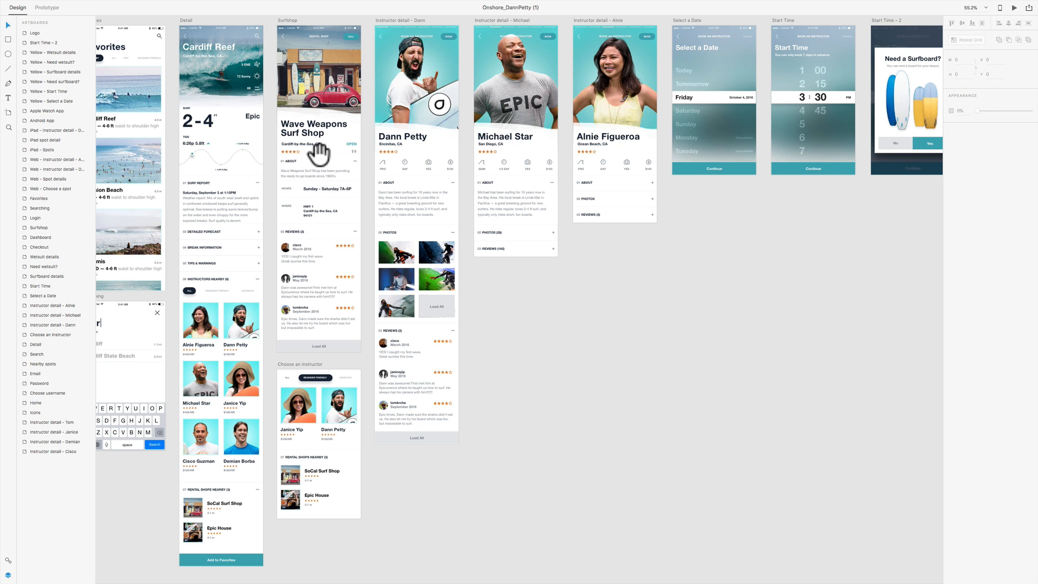
drag(319, 154, 243, 145)
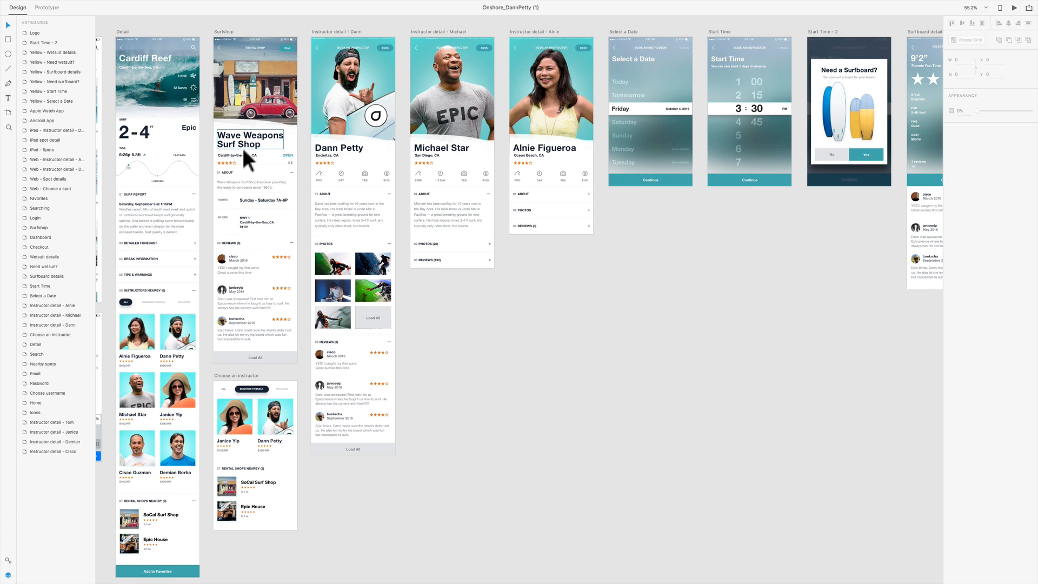
click(48, 7)
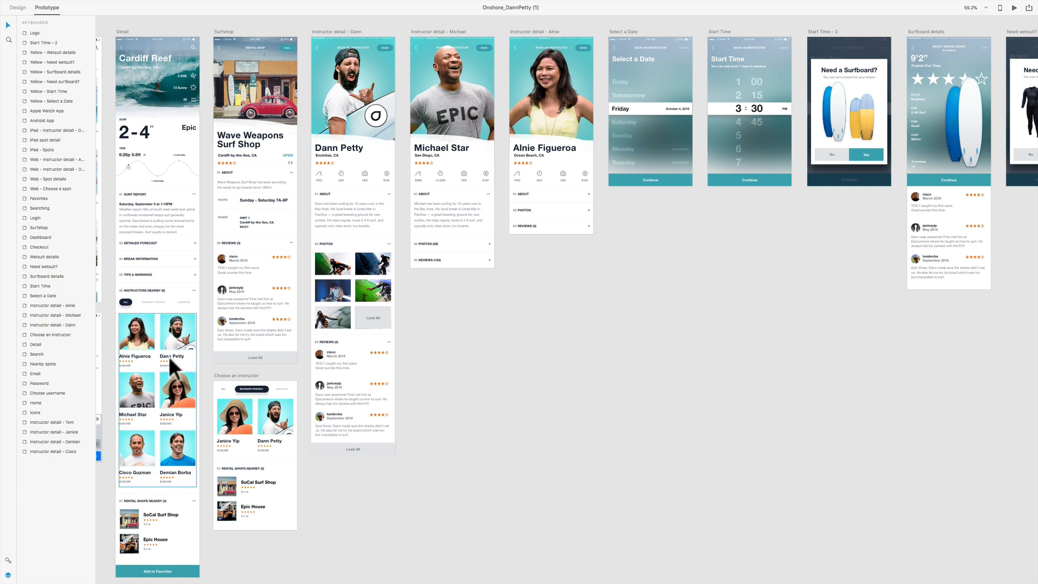
click(142, 336)
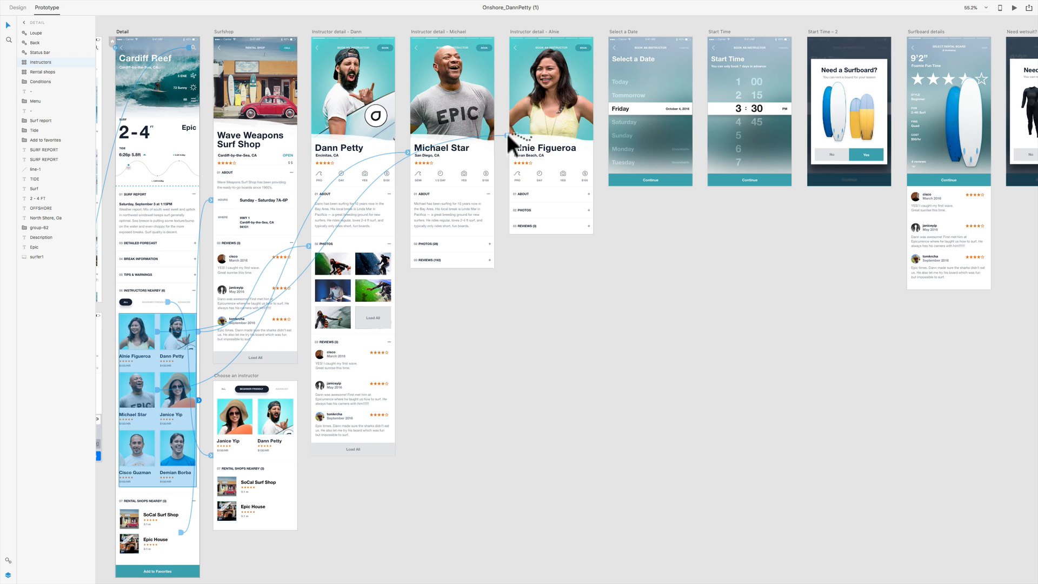
drag(507, 135, 138, 332)
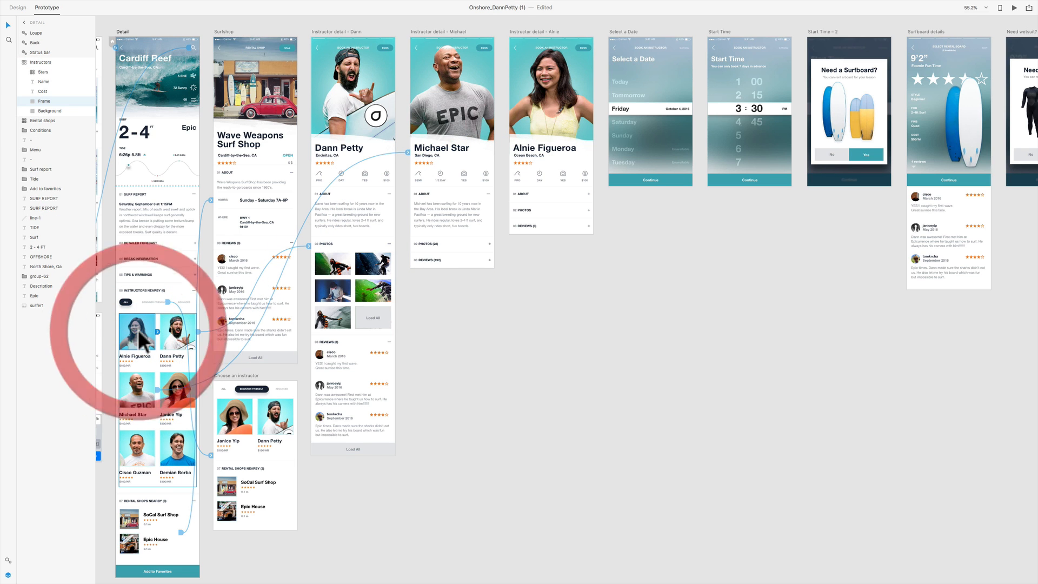
Link the first instructor's photo inside the Detail artboard's instructor grid to that instructor's detail artboard.
click(131, 389)
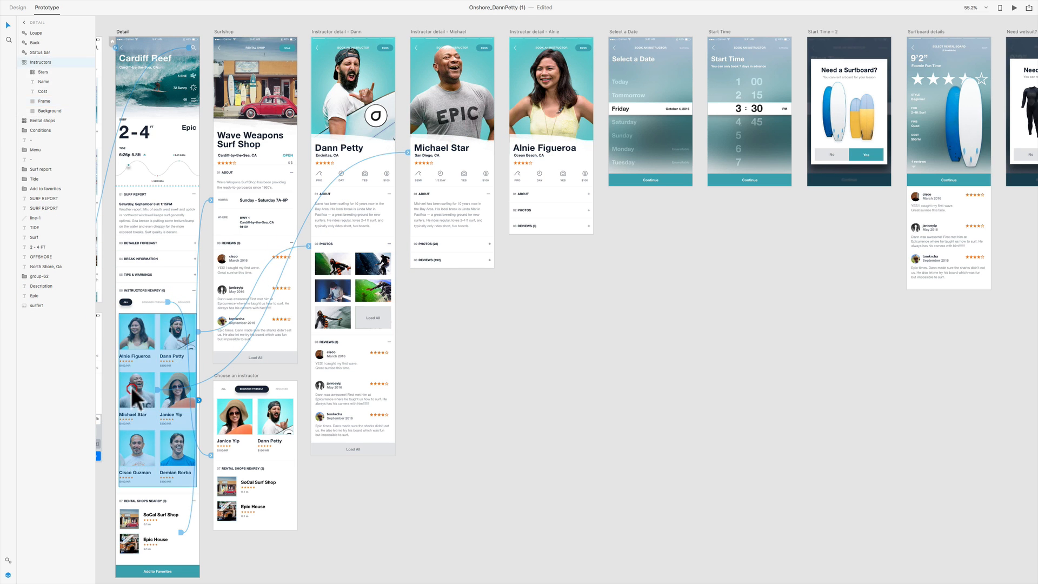
double_click(144, 338)
drag(158, 332, 538, 125)
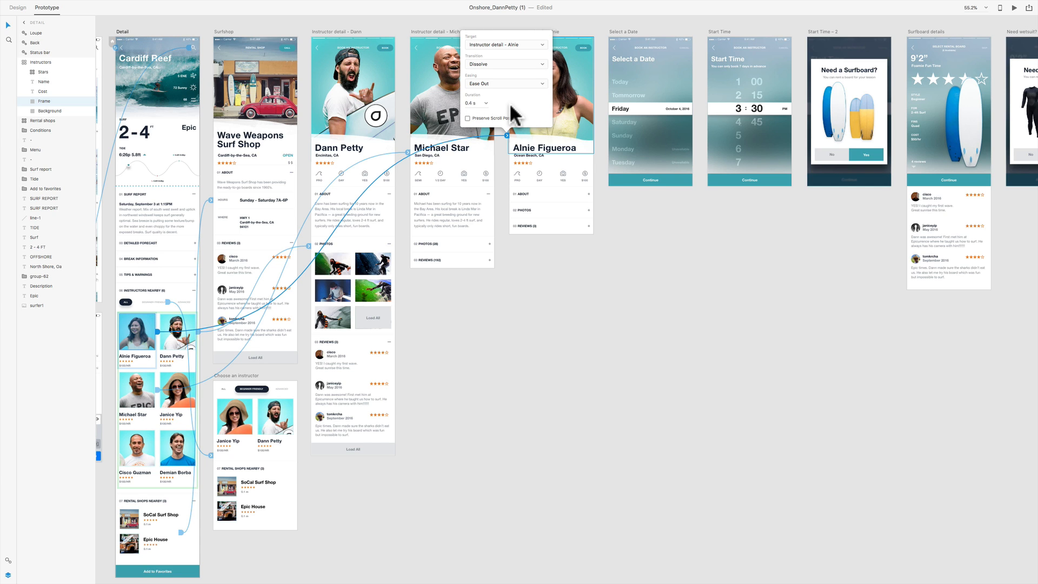
click(556, 342)
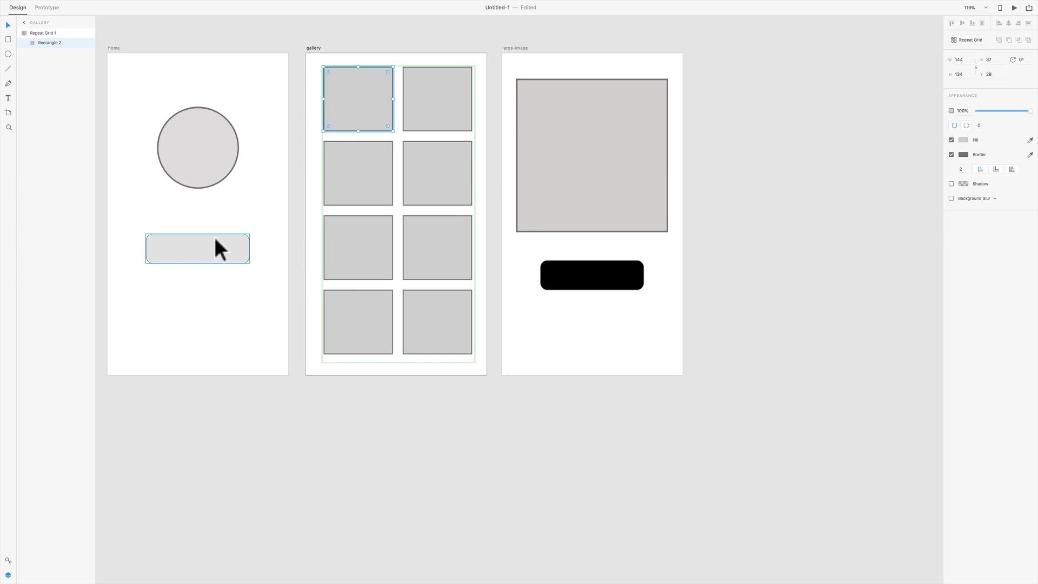
In the Untitled-1 document, examine the home, gallery and large-image artboards by selecting each one in turn.
click(215, 241)
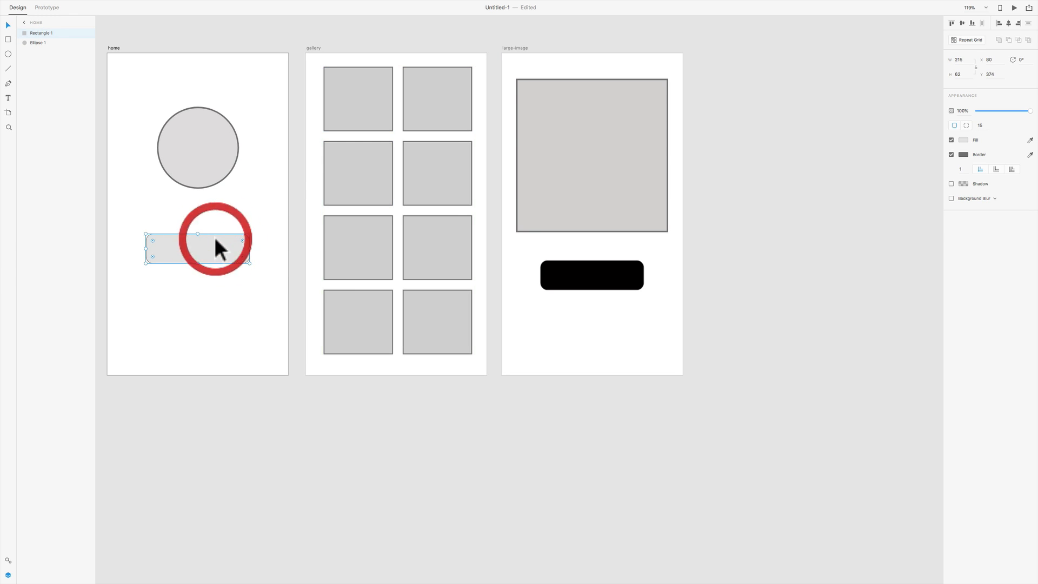
scroll(215, 238, up, 5)
scroll(215, 237, down, 3)
scroll(216, 239, up, 3)
scroll(216, 239, left, 2)
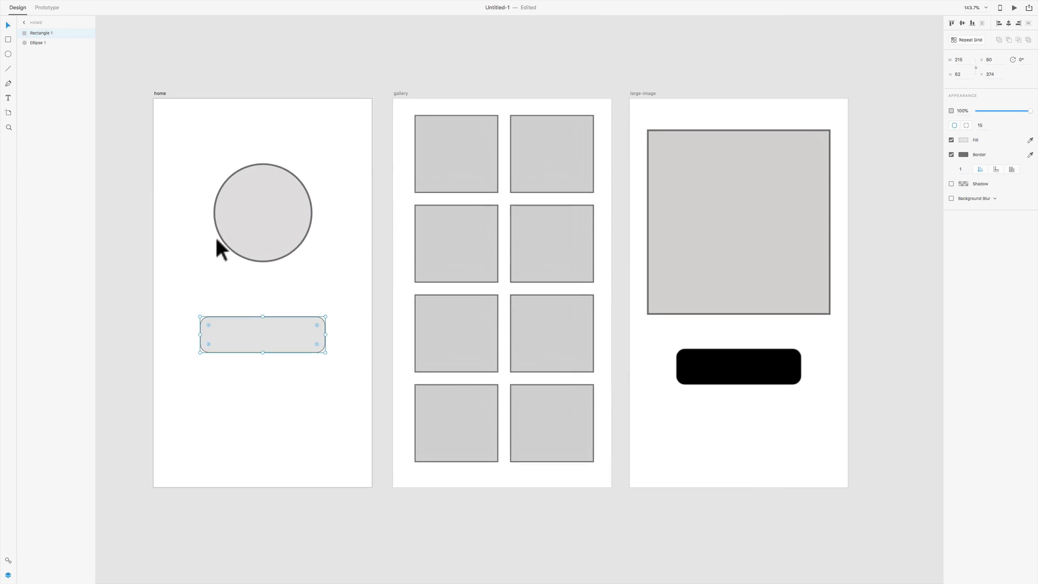
scroll(217, 240, down, 2)
click(258, 80)
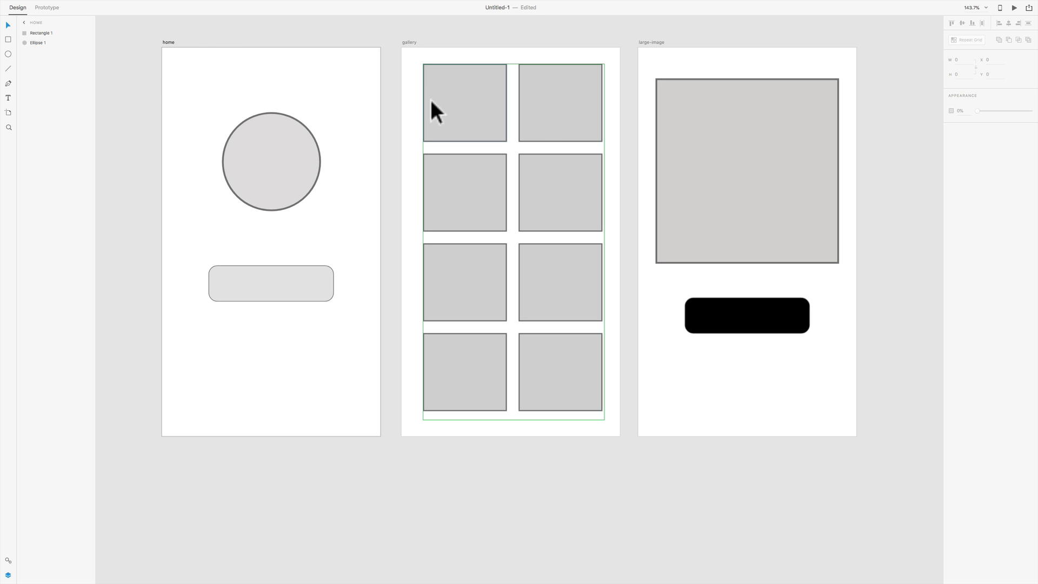
click(139, 46)
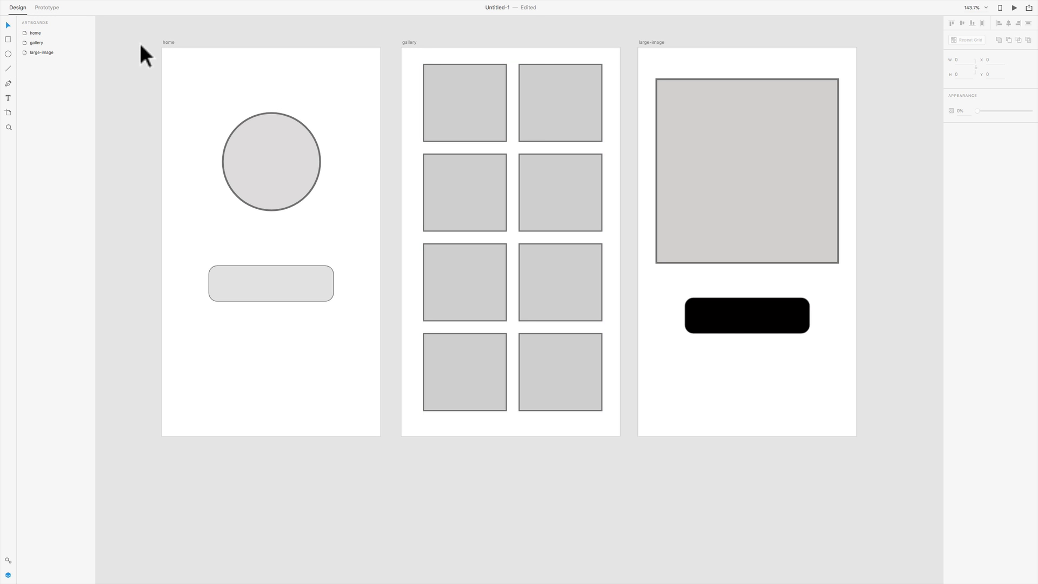
click(35, 33)
click(35, 42)
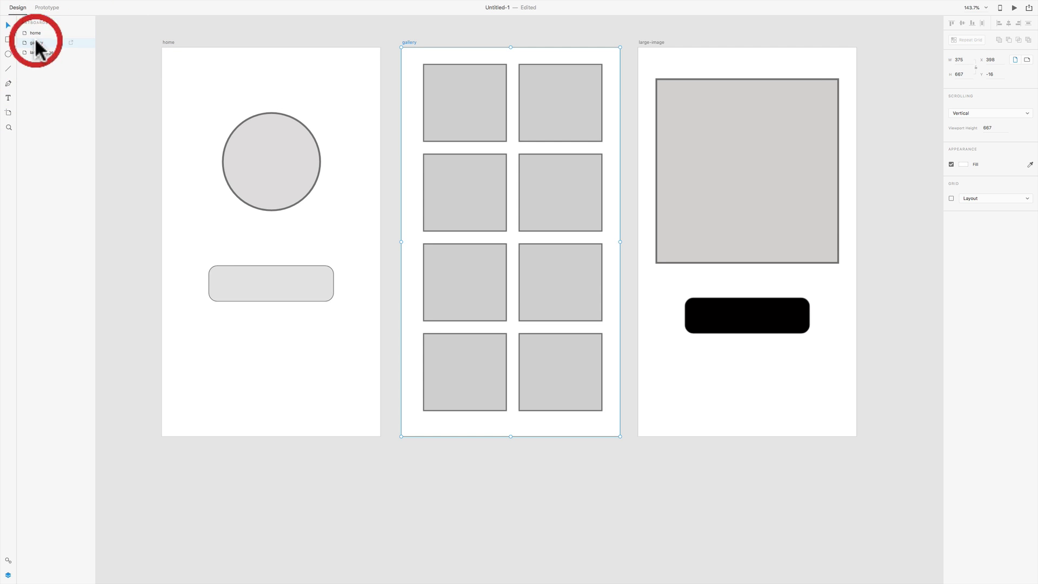
click(38, 51)
click(39, 32)
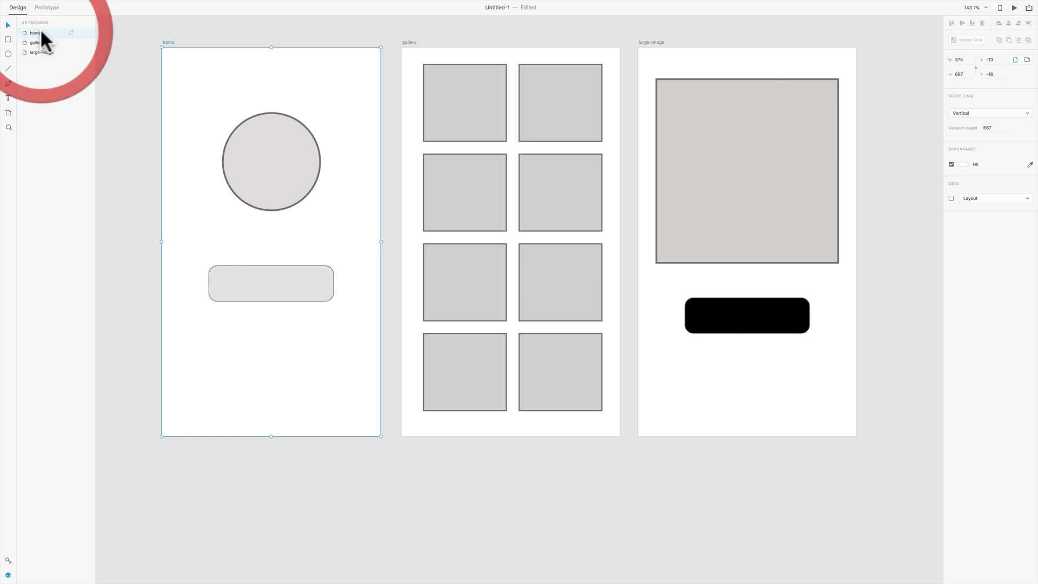
click(40, 42)
click(42, 53)
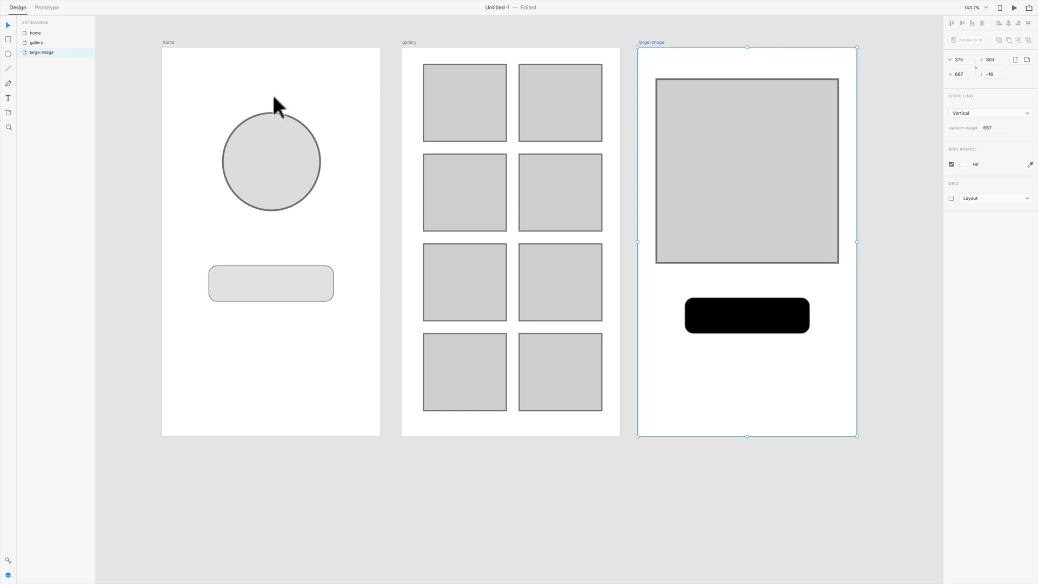
Examine the home artboard's layers, selecting Rectangle 1 and Ellipse 1 in turn.
click(237, 90)
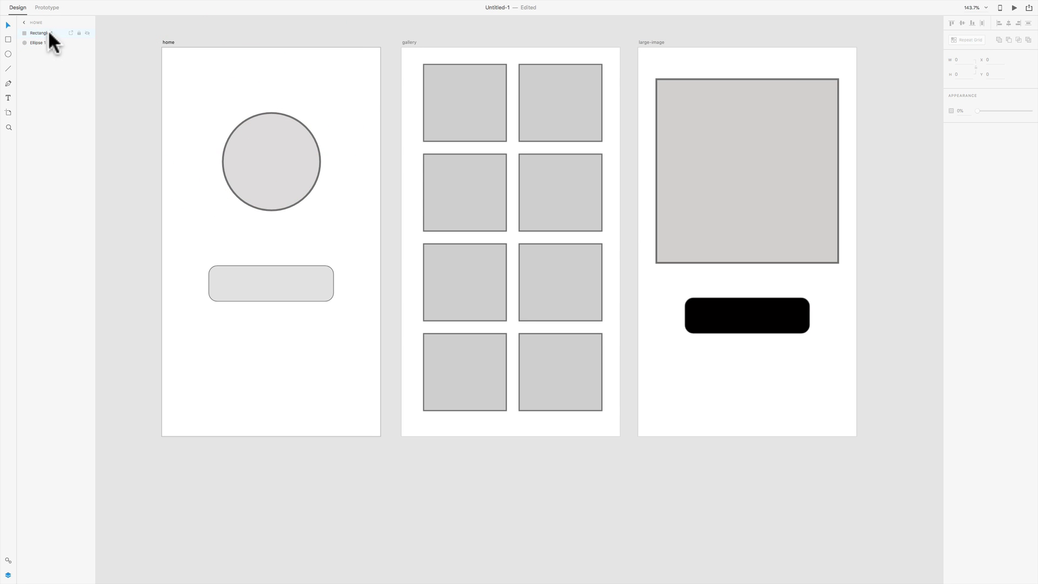
click(49, 33)
click(42, 43)
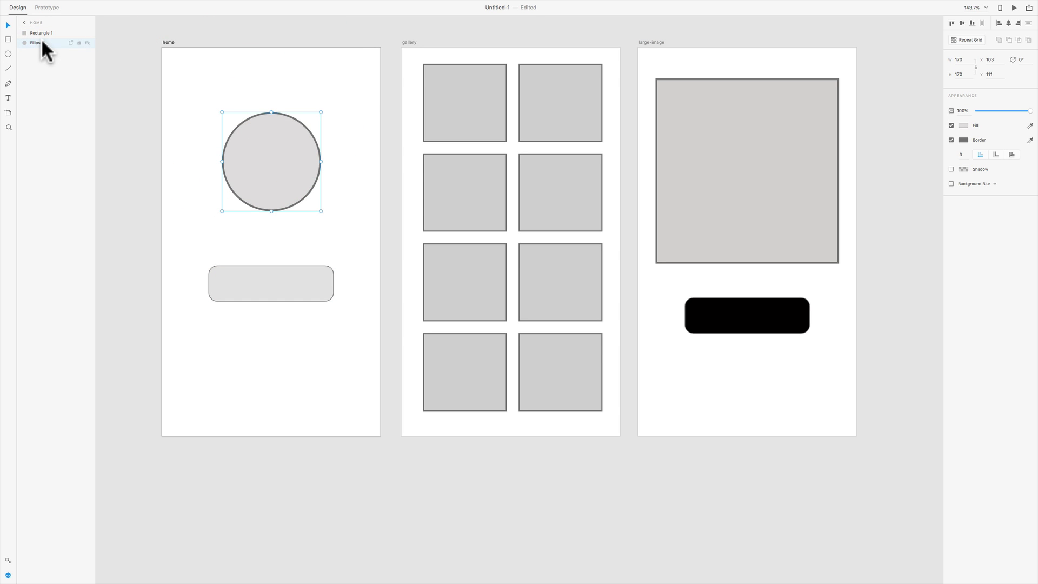
double_click(42, 43)
click(164, 61)
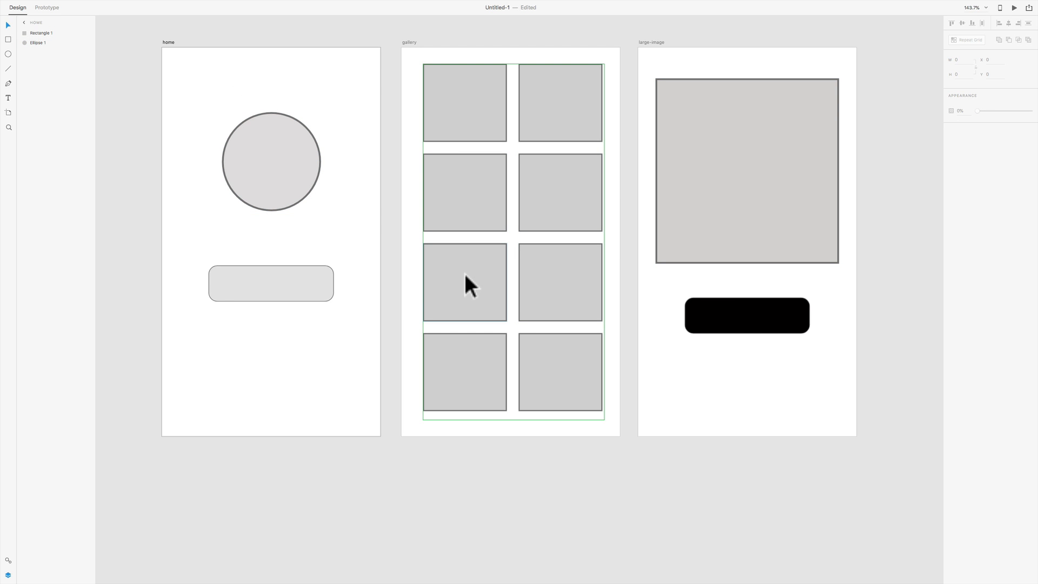
Switch to Prototype mode with the home artboard's rounded rectangle selected, and select the circle to show its connection handle.
click(259, 284)
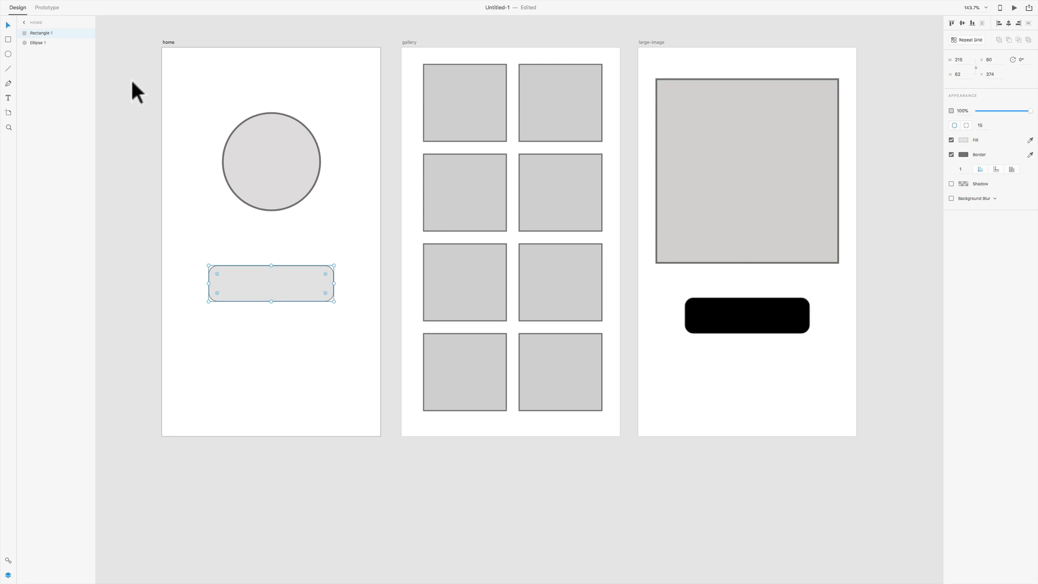
click(47, 7)
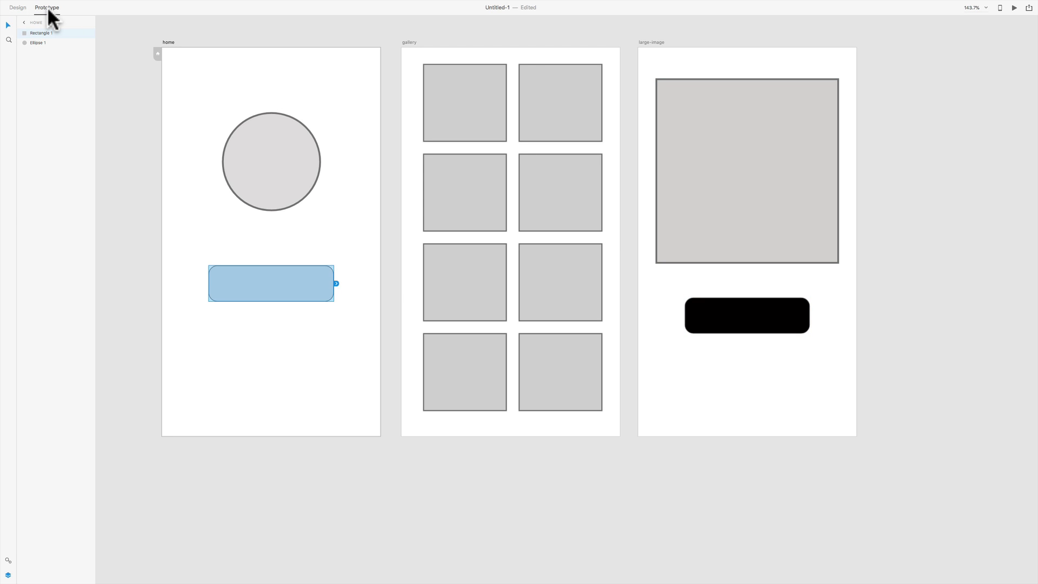
click(267, 201)
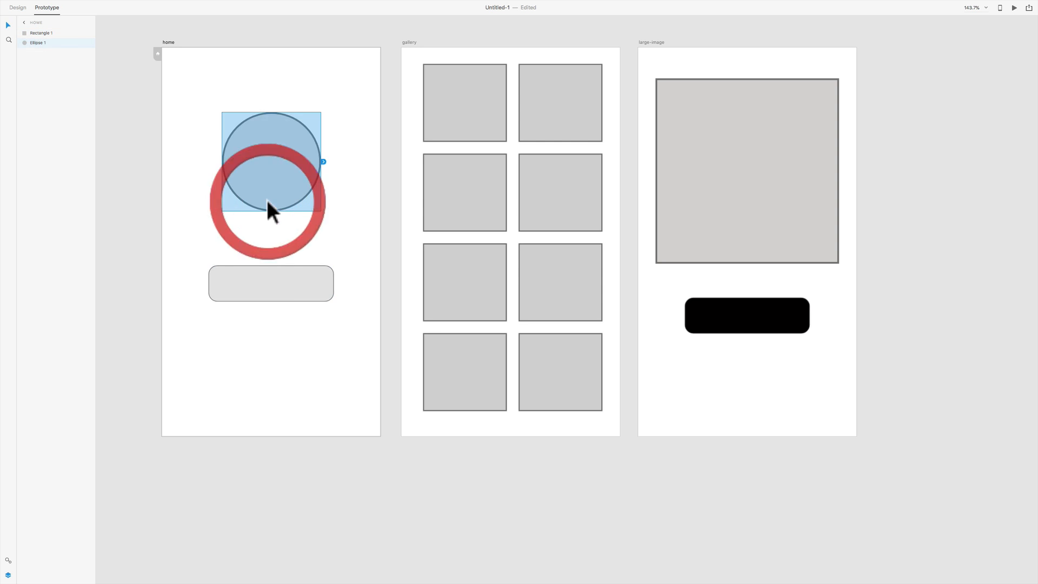
Link the home artboard's rounded rectangle to the gallery artboard.
click(267, 284)
click(287, 174)
click(307, 284)
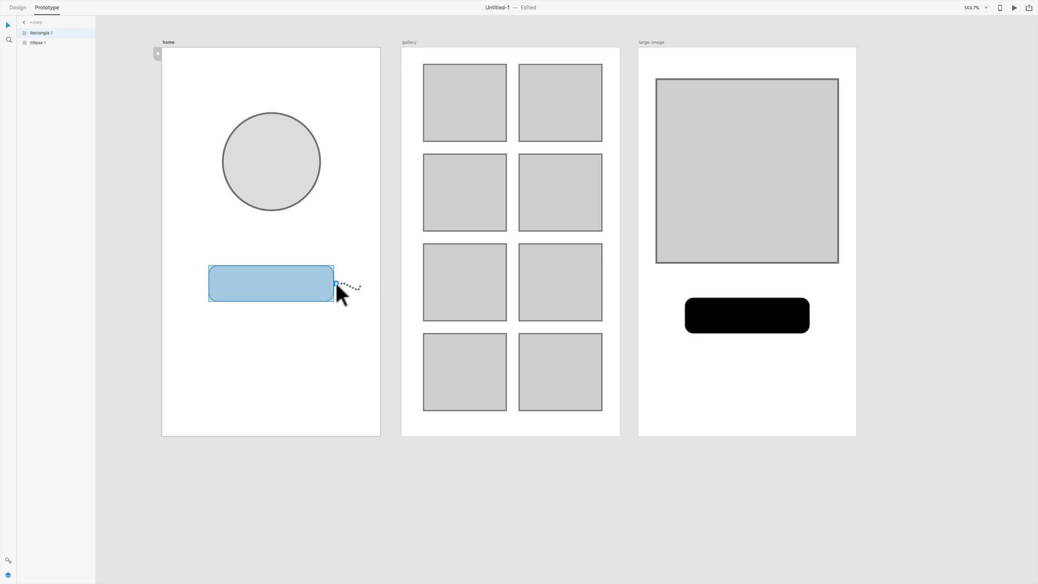
drag(336, 282, 408, 259)
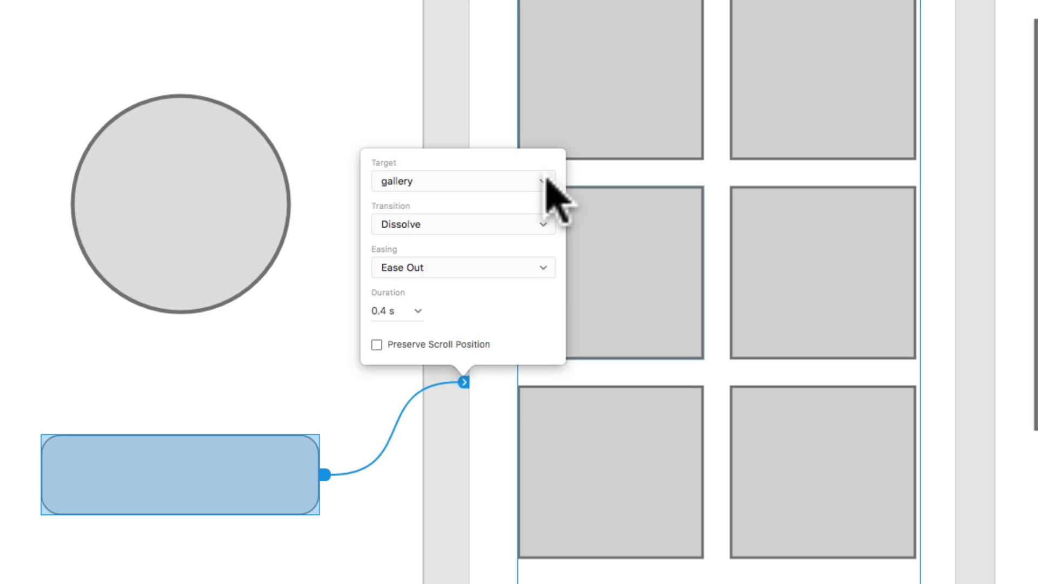
Retarget the rounded rectangle's link to large-image and return it to gallery.
click(435, 151)
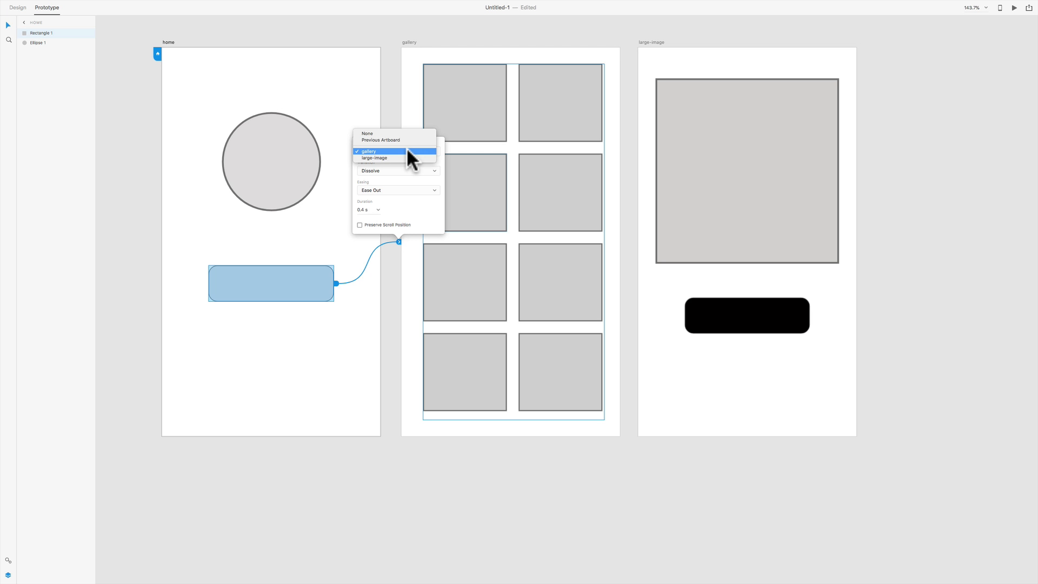
click(402, 157)
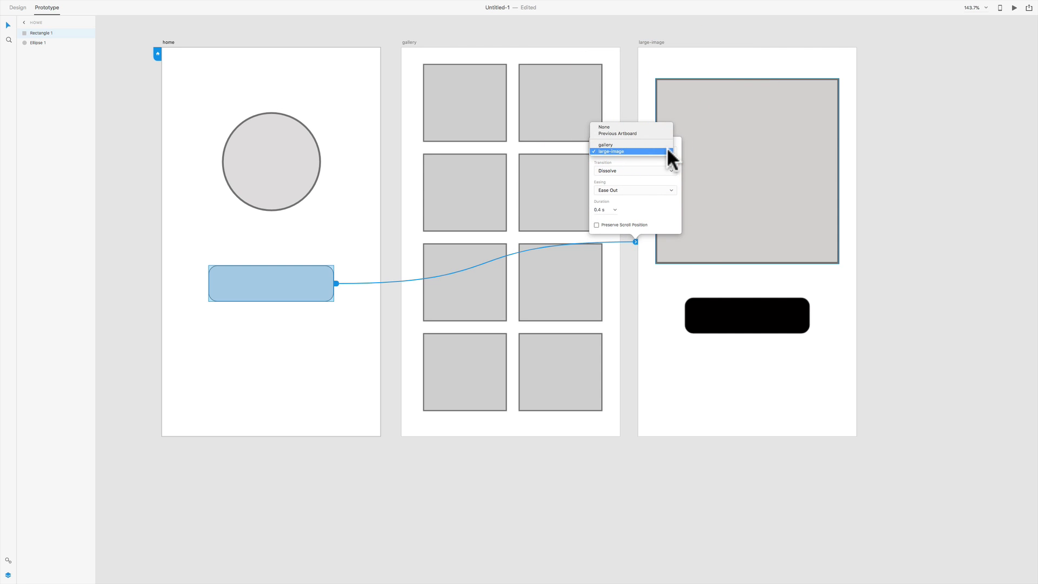
click(668, 144)
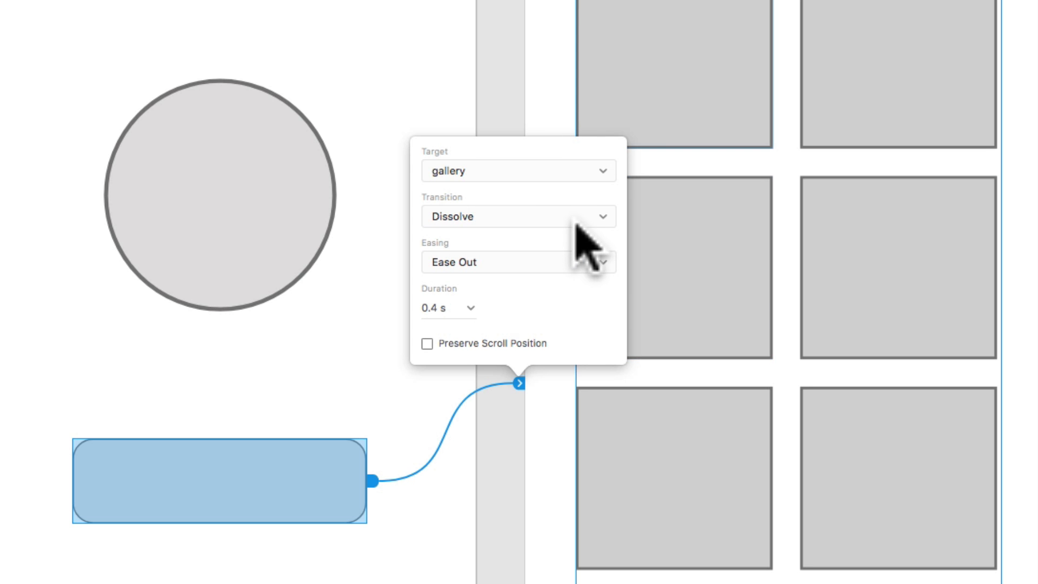
Examine the gallery link's transition, easing and duration choices, keeping the Dissolve transition.
click(552, 218)
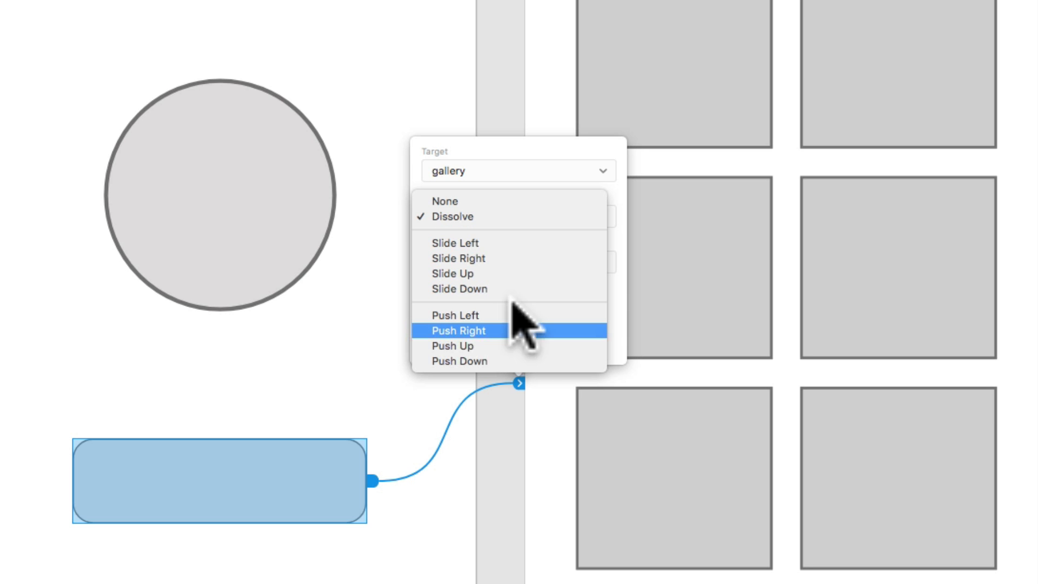
click(492, 219)
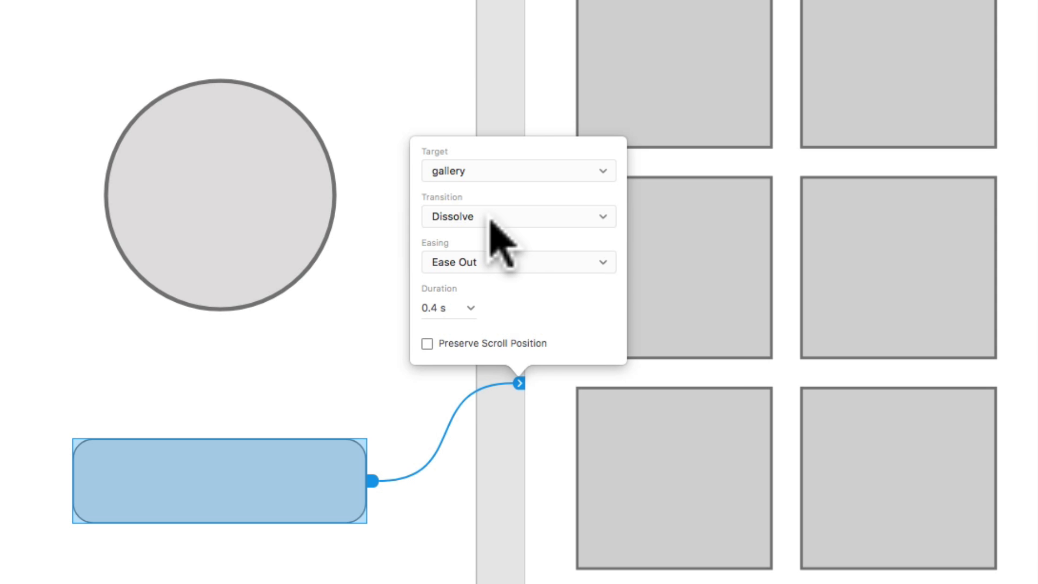
click(447, 260)
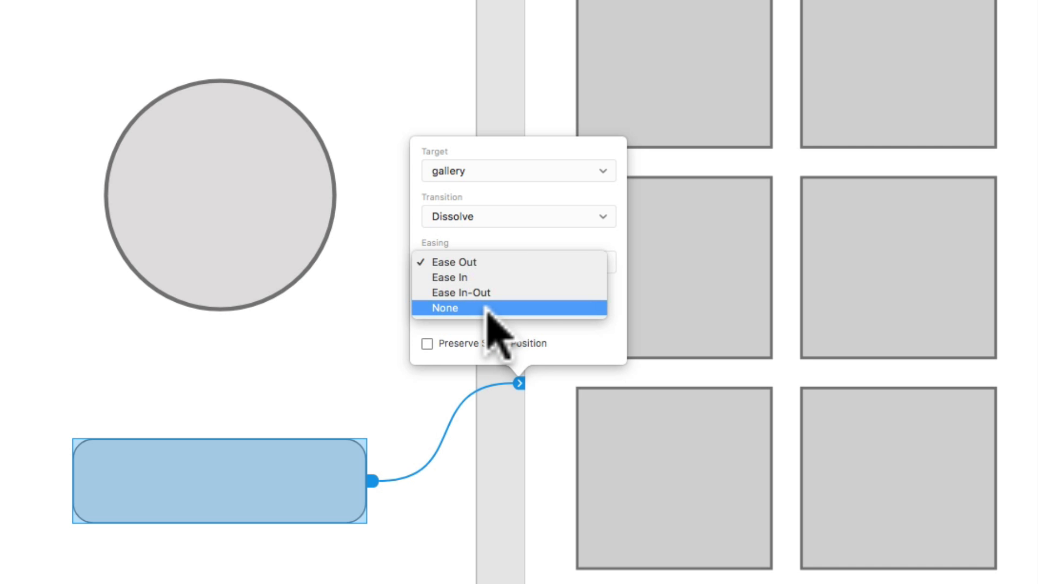
click(579, 325)
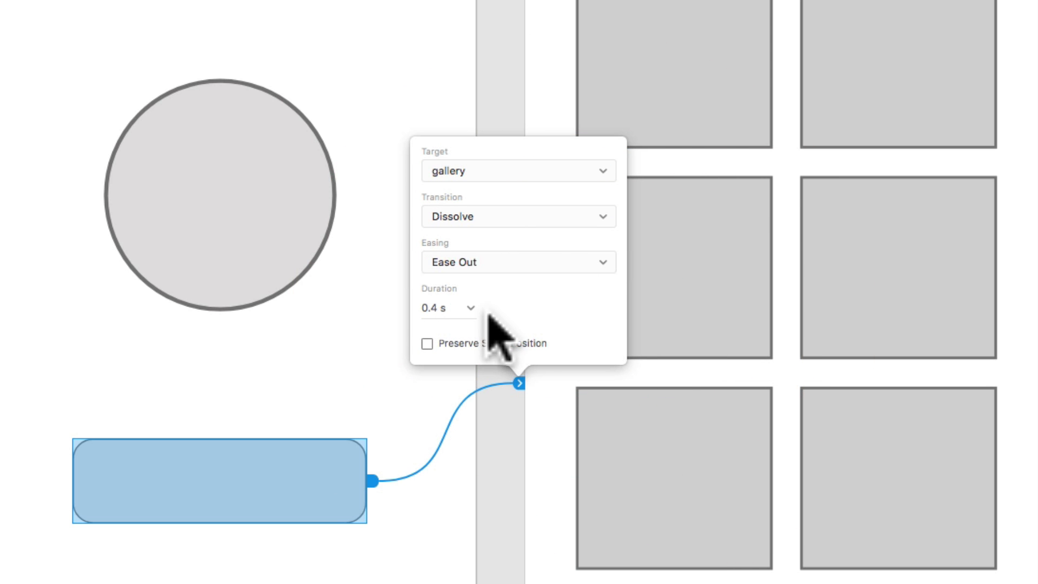
click(473, 306)
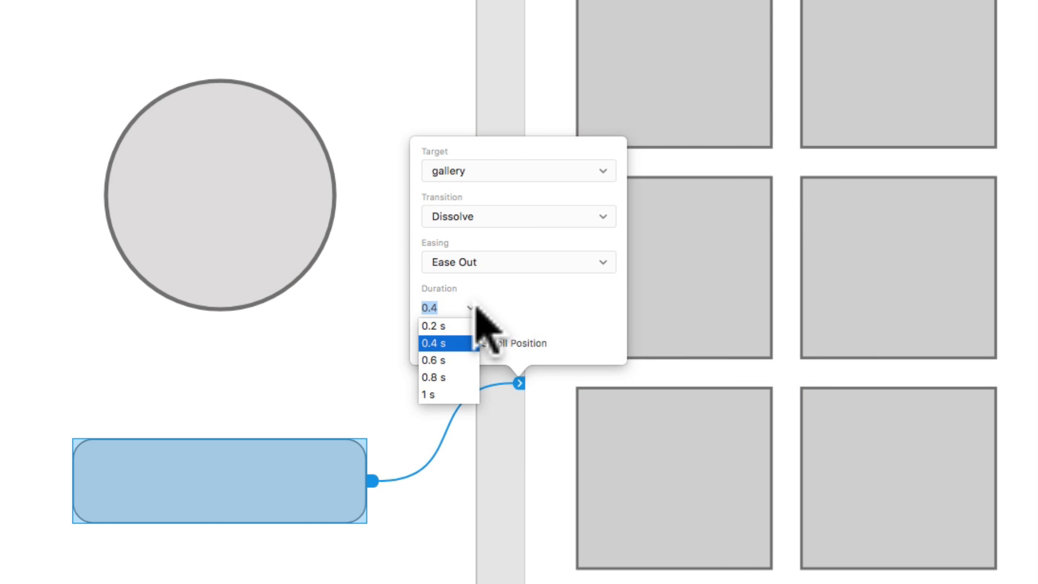
click(576, 307)
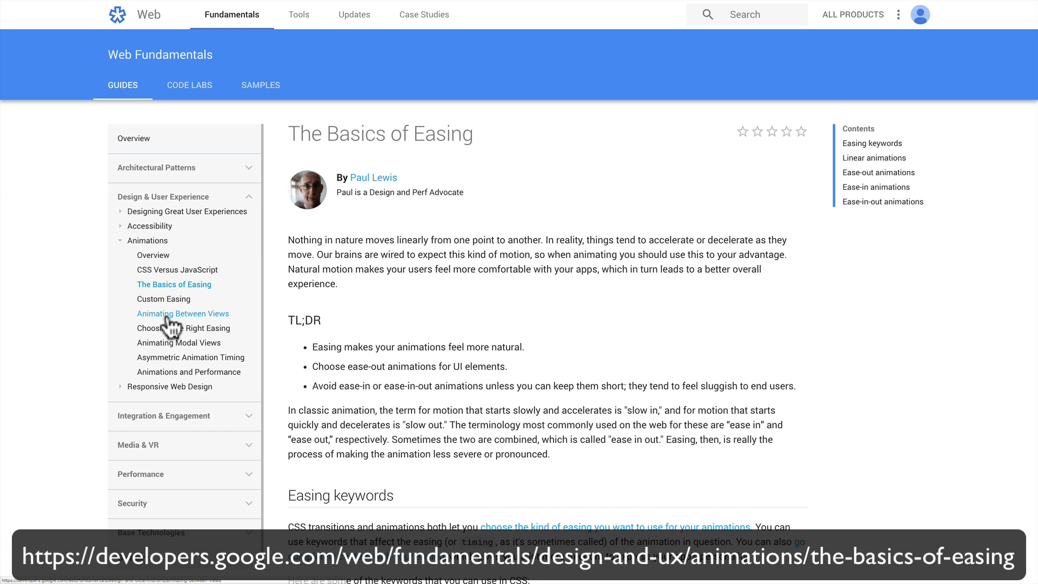
Read The Basics of Easing article in the browser, examining the linear, ease-out, ease-in and ease-in-out sections and their graphs.
scroll(556, 319, down, 7)
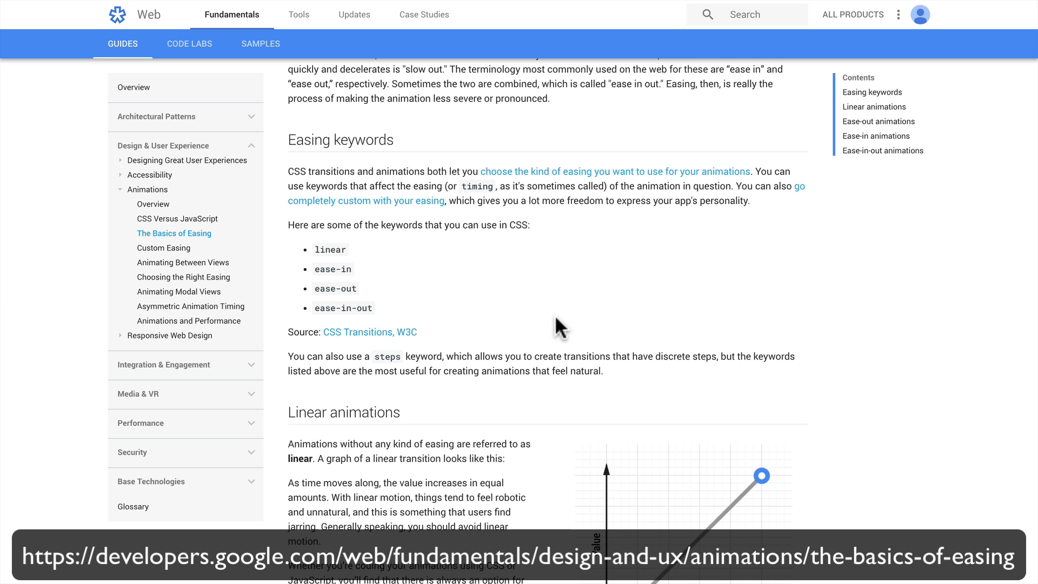
scroll(556, 319, down, 6)
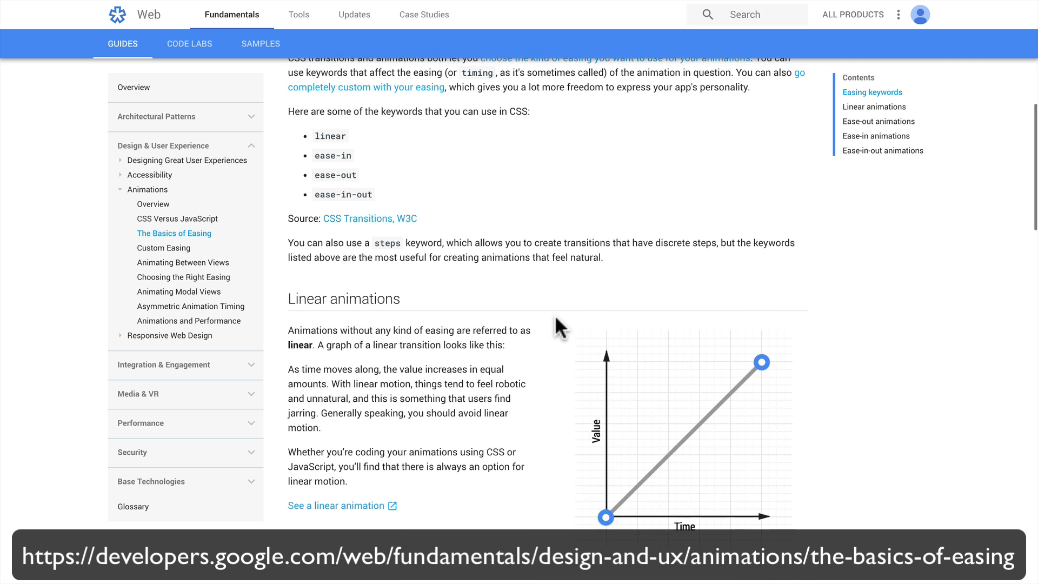
scroll(556, 319, down, 9)
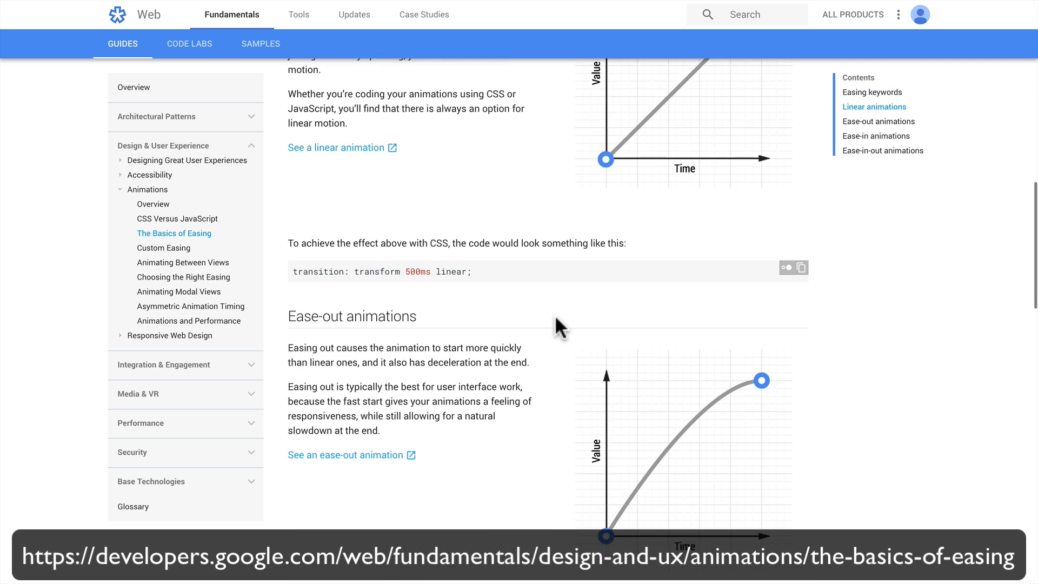
scroll(556, 319, down, 9)
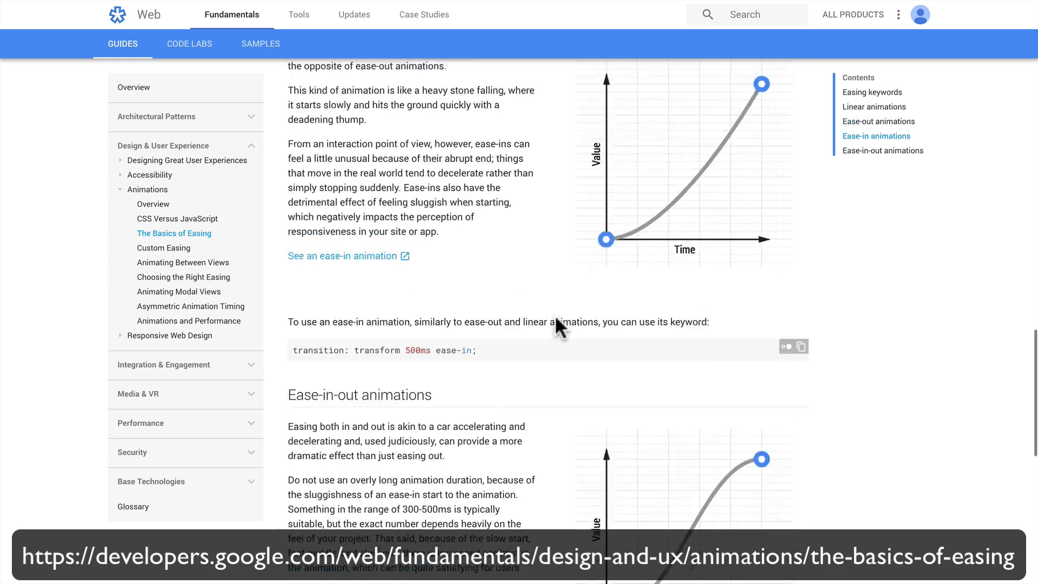
scroll(557, 325, down, 3)
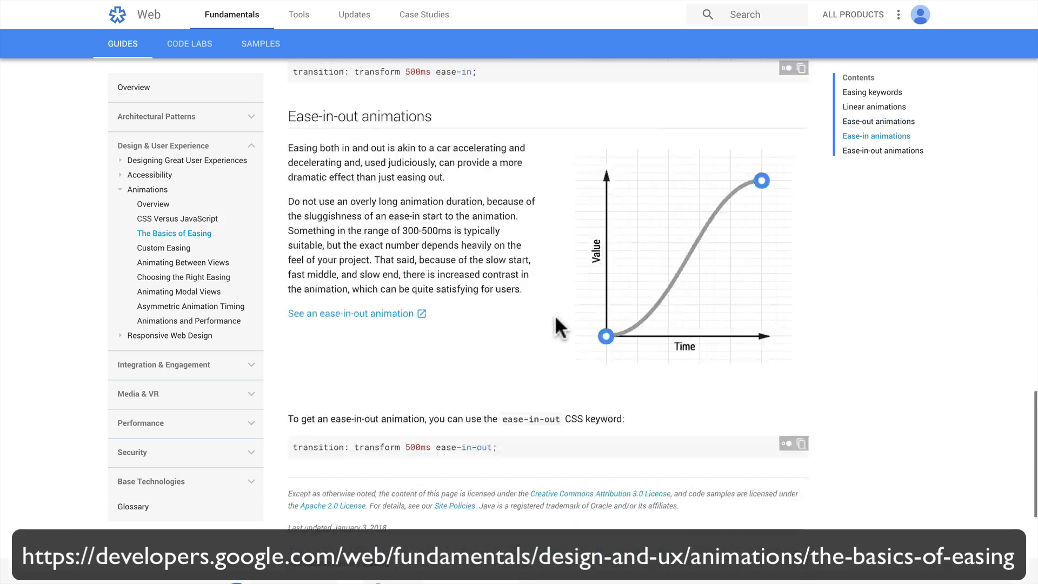
scroll(555, 319, up, 20)
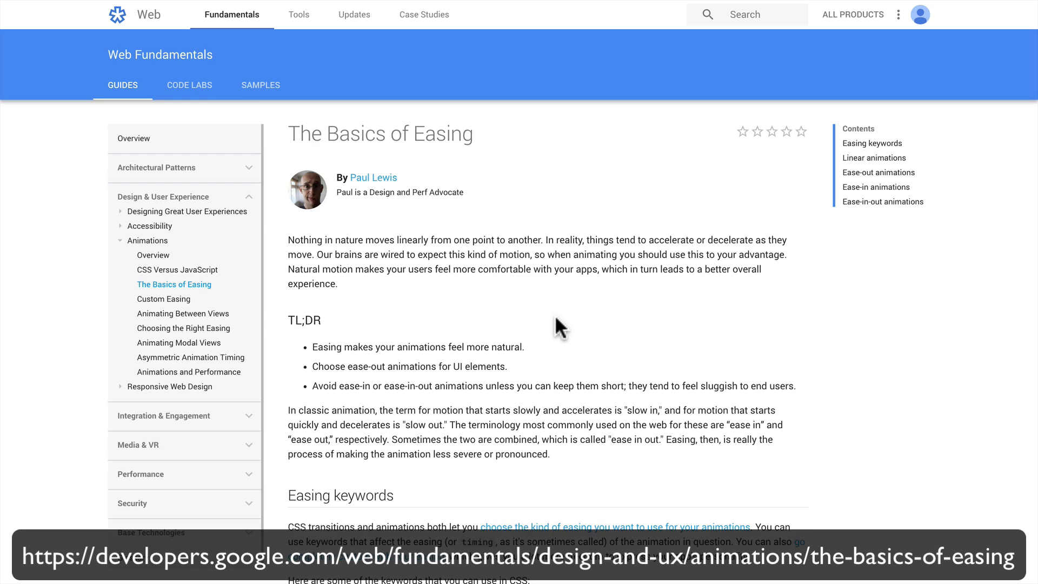
scroll(556, 319, down, 5)
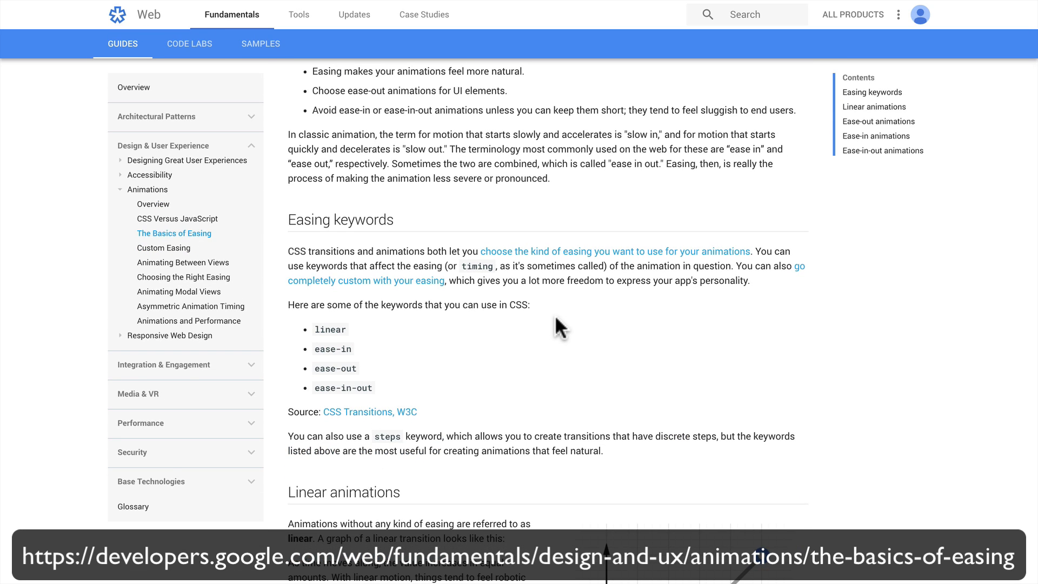
scroll(559, 311, down, 8)
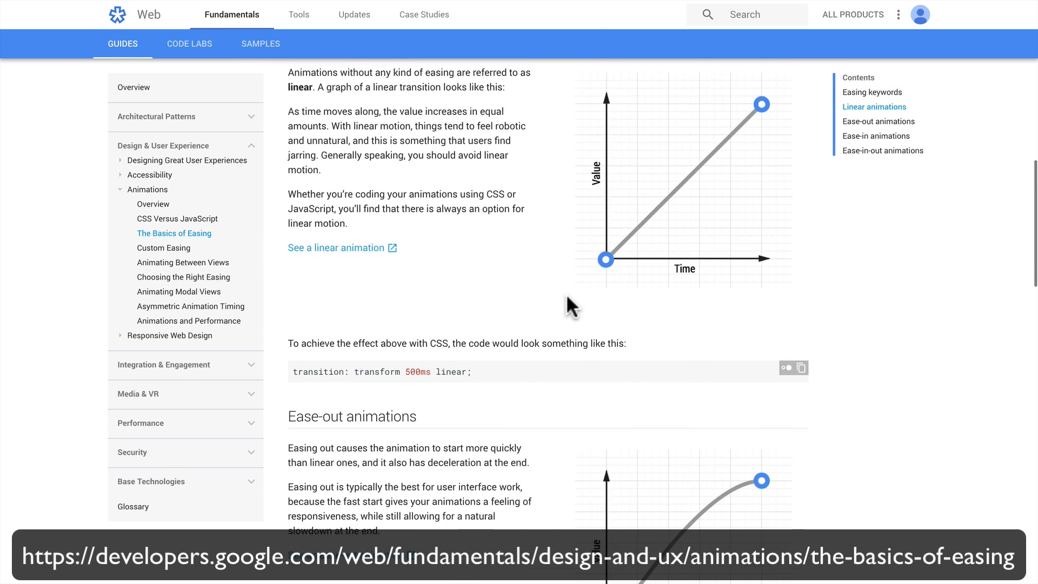
scroll(567, 296, down, 2)
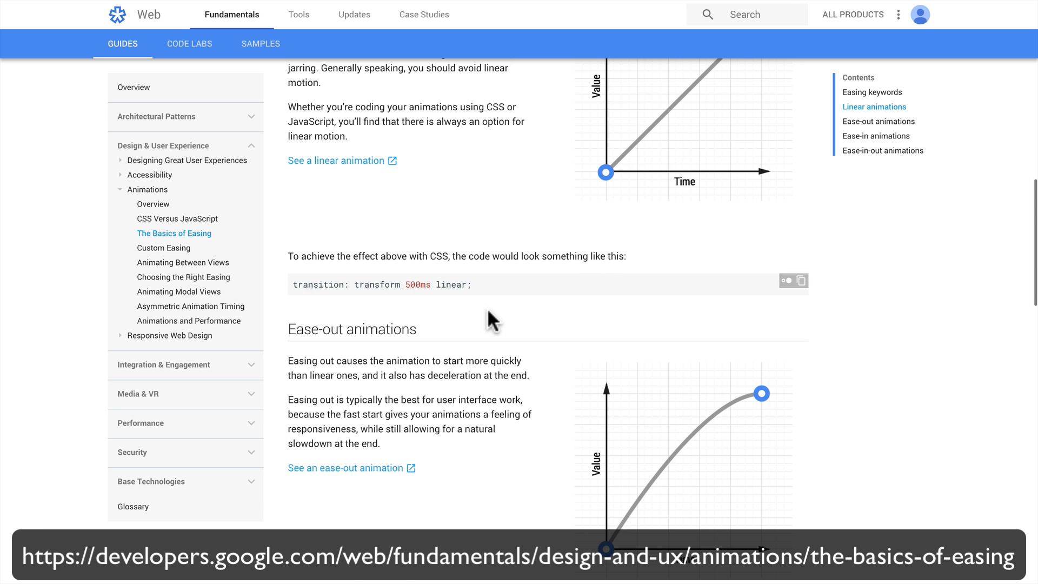
scroll(488, 308, down, 7)
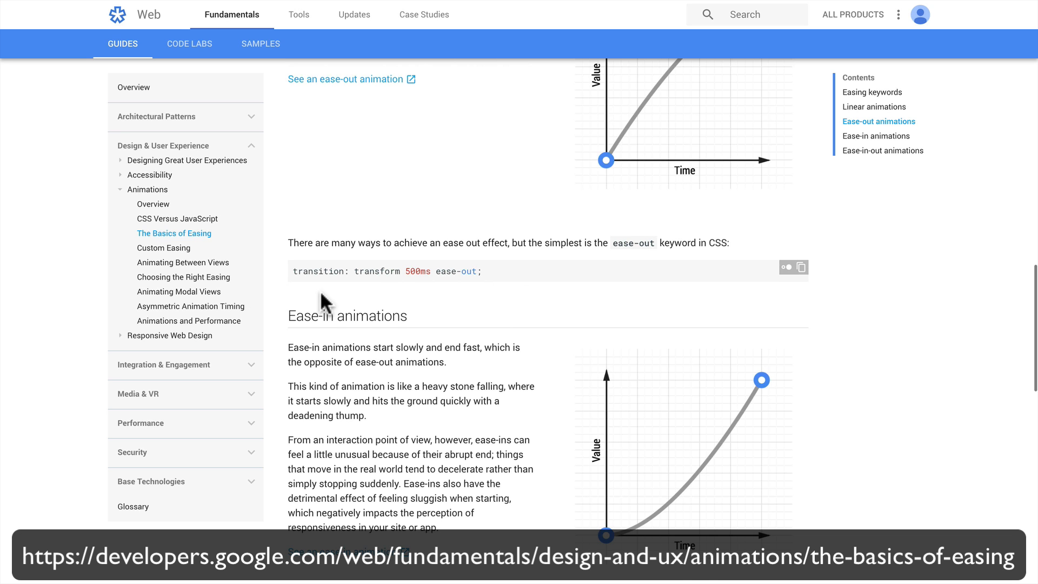
scroll(525, 306, down, 10)
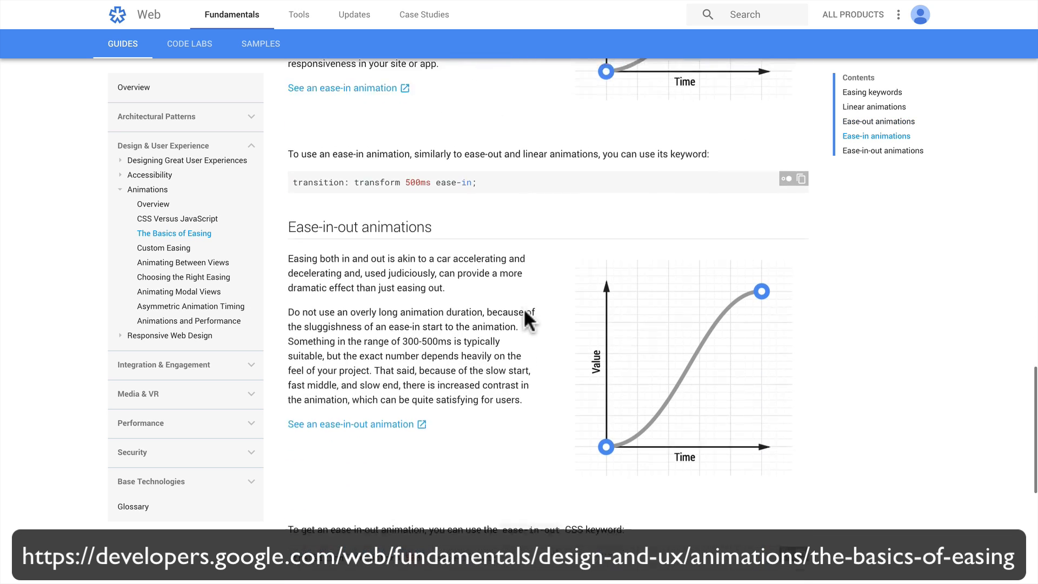
scroll(524, 311, up, 20)
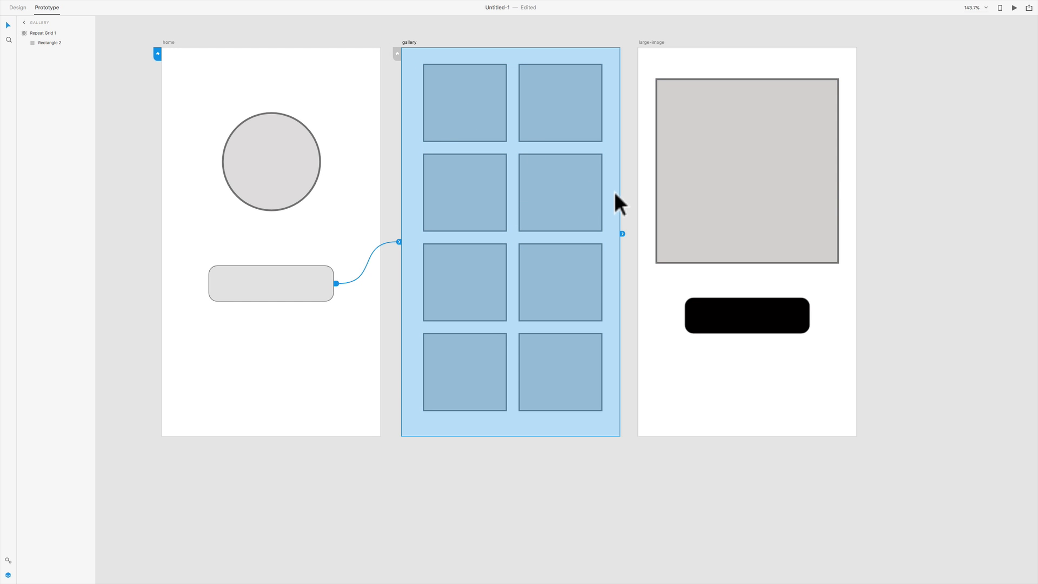
In Adobe XD, link the first square of the gallery's repeat grid to the large-image artboard with a Push Right transition.
double_click(464, 101)
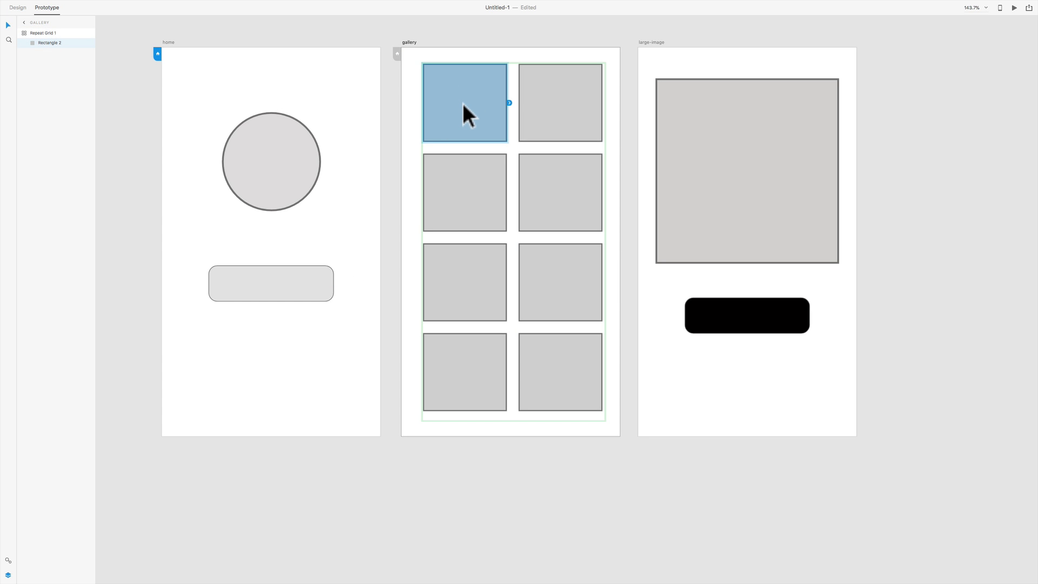
drag(509, 102, 651, 321)
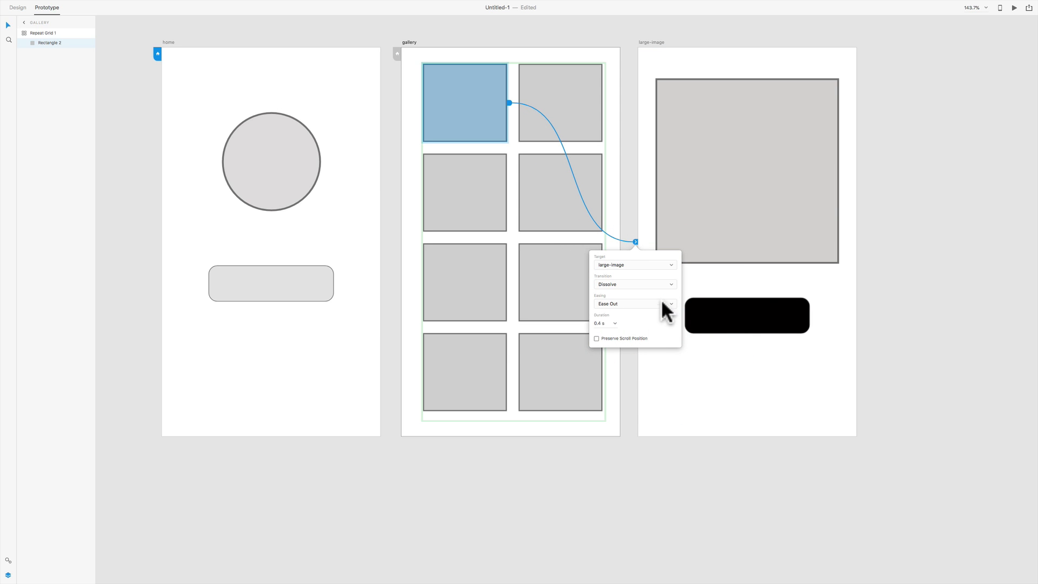
click(660, 280)
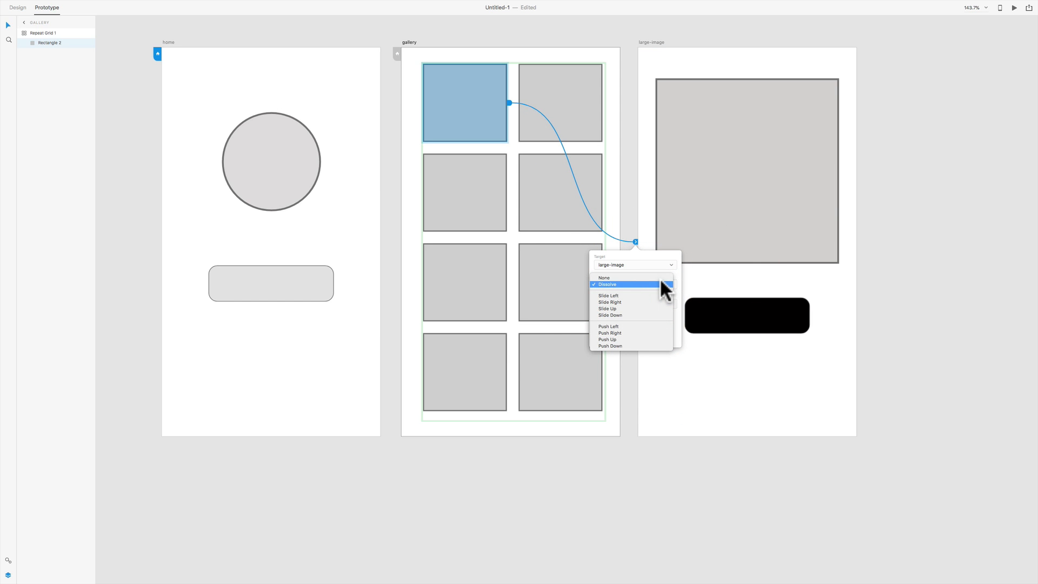
click(636, 332)
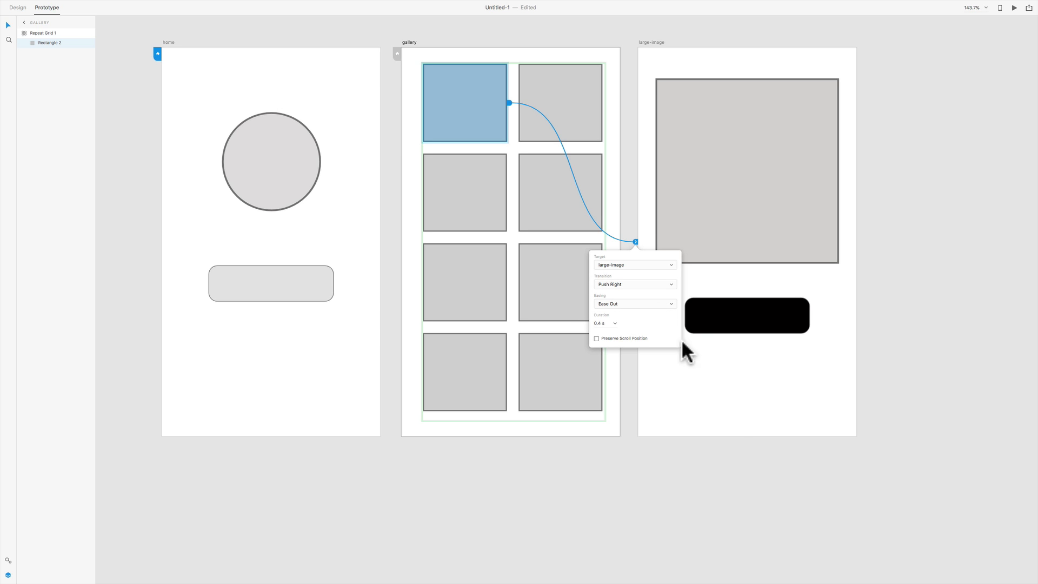
click(733, 401)
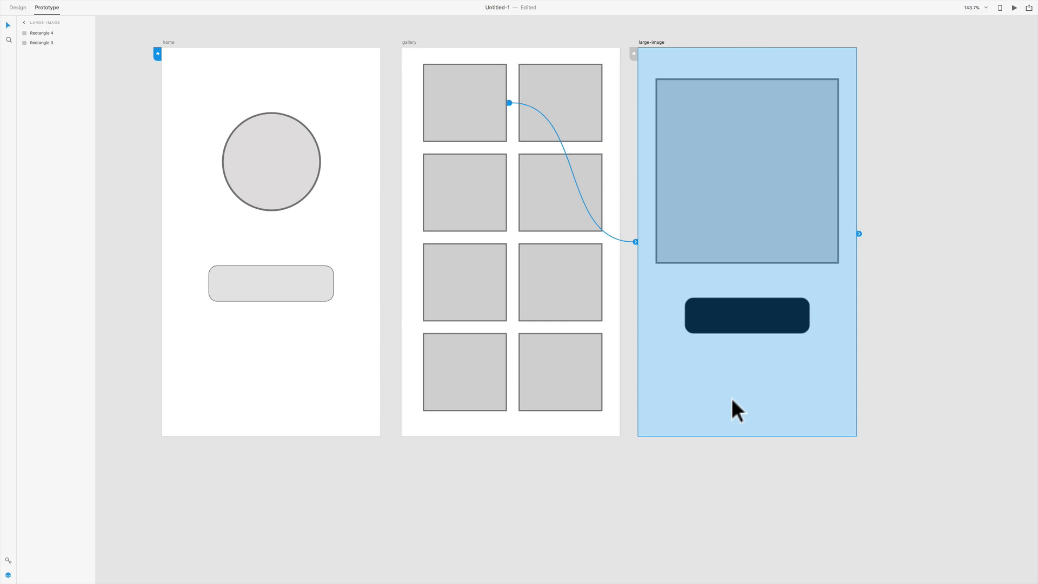
Link the large-image artboard's black rounded rectangle to the home artboard with a Push Up transition.
click(735, 320)
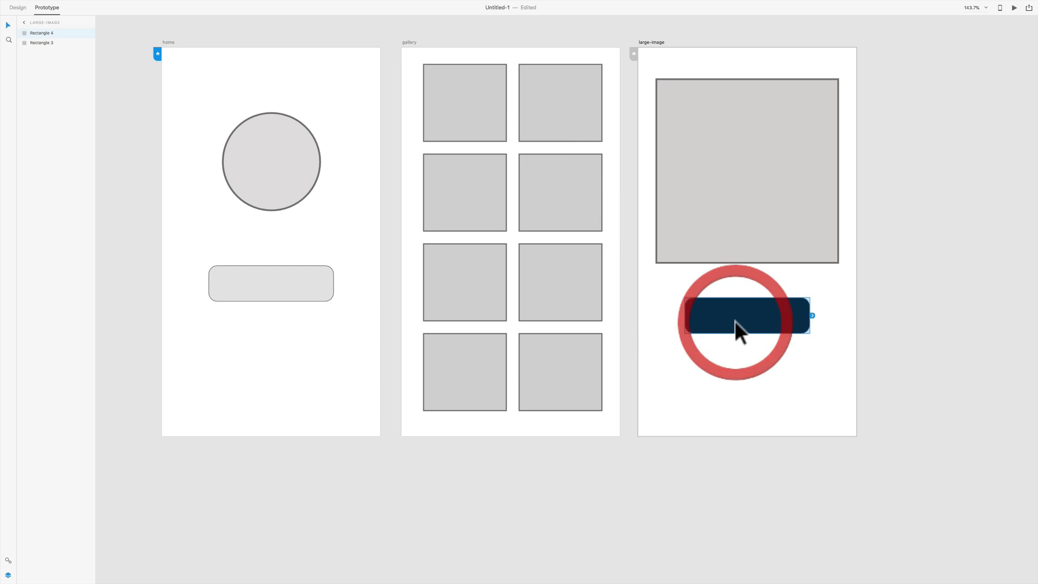
drag(813, 316, 311, 379)
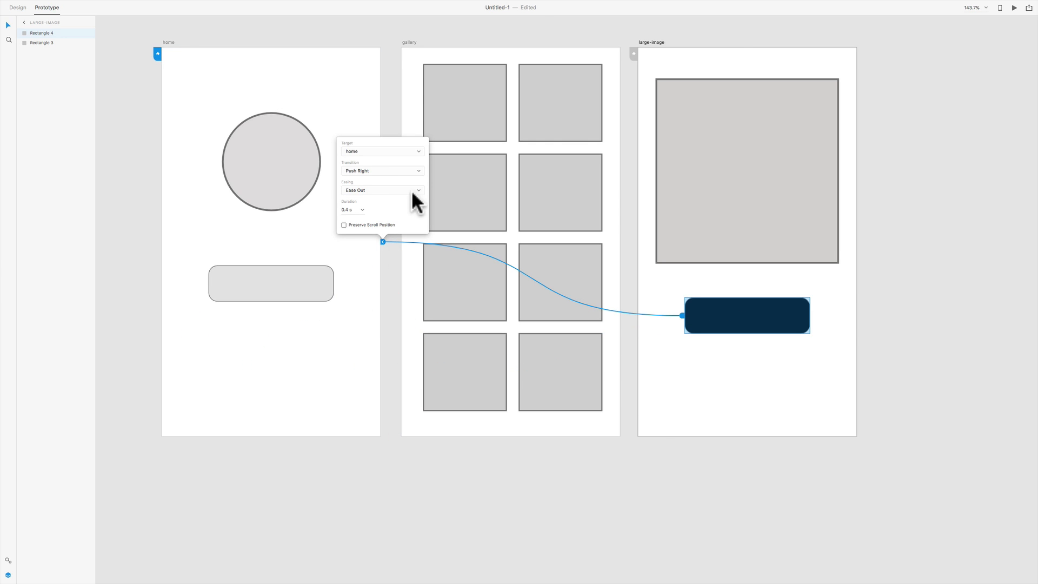
click(406, 171)
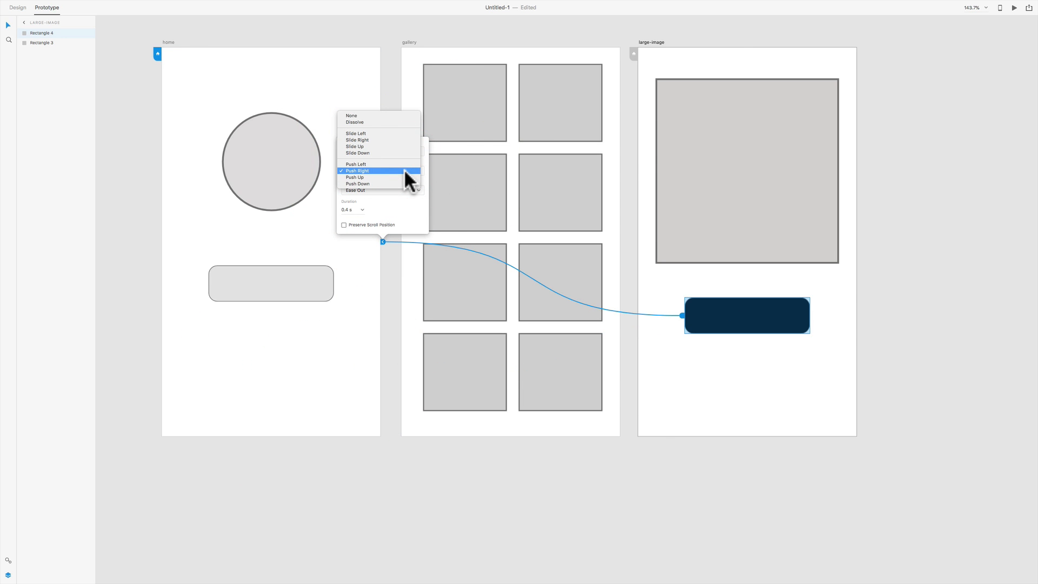
click(400, 176)
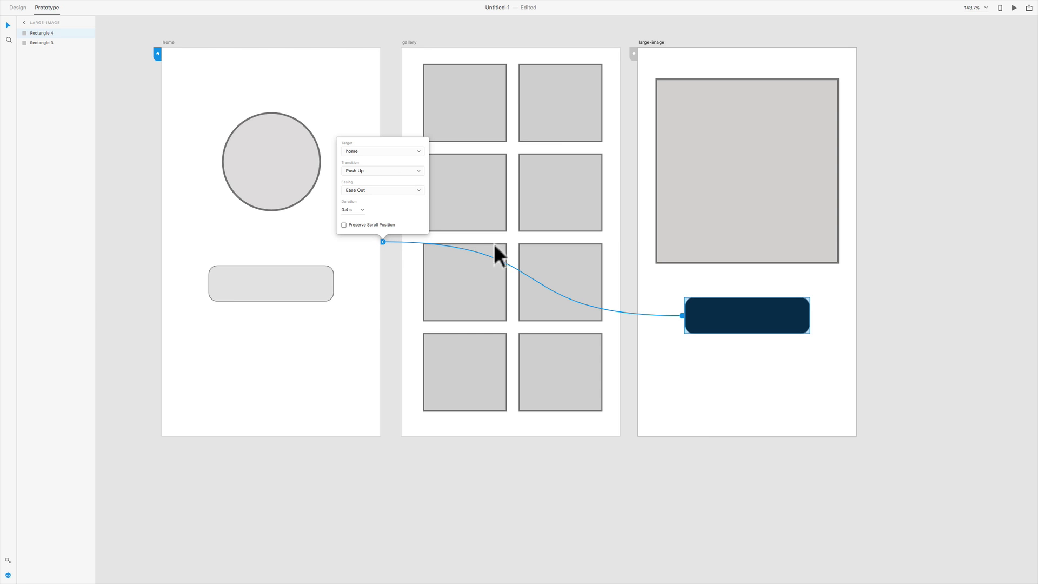
Review the prototype connections by selecting the large-image artboard, the home circle and the gallery artboard in turn.
click(699, 380)
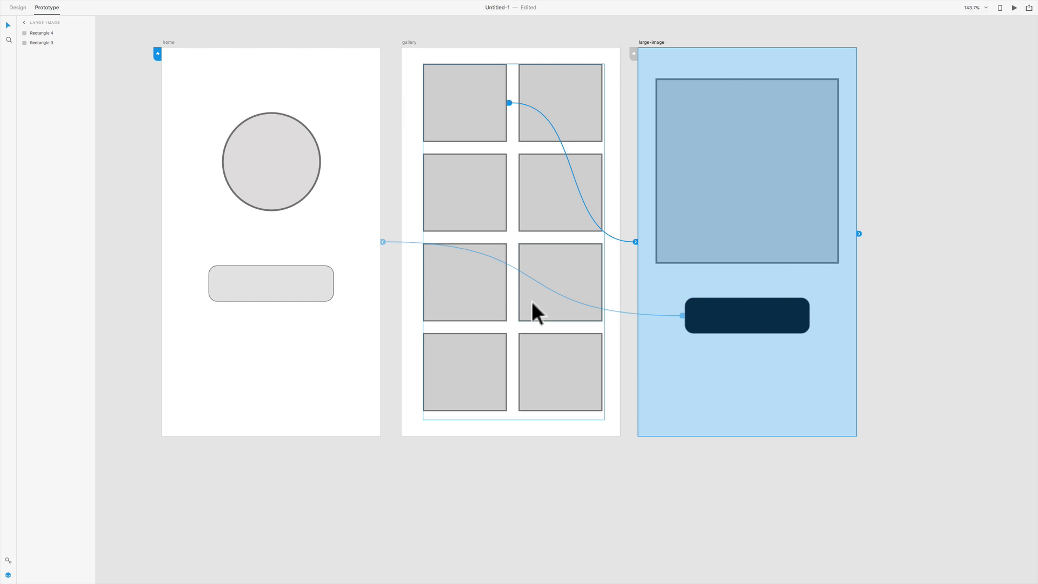
click(296, 188)
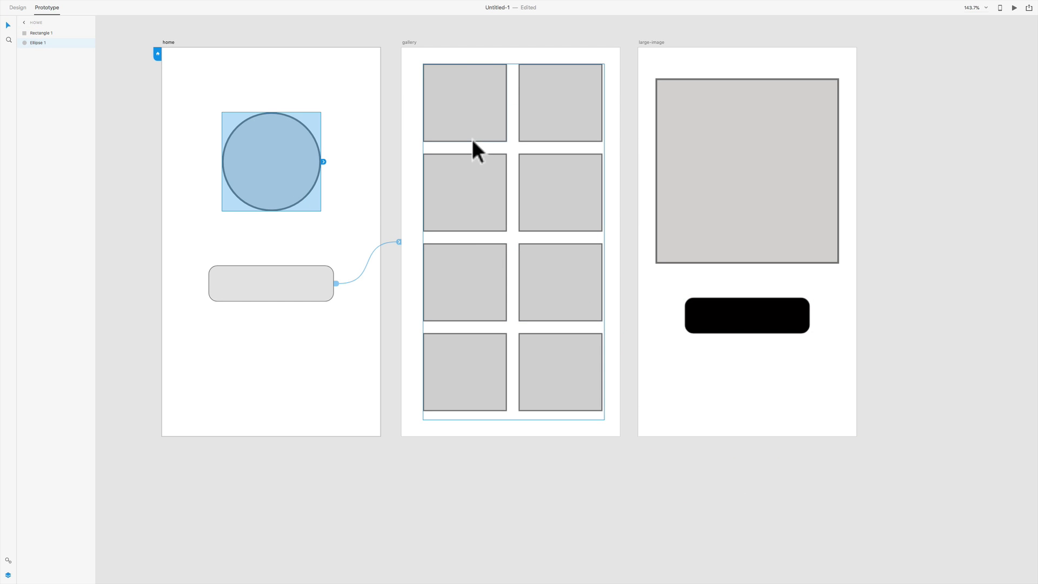
click(411, 43)
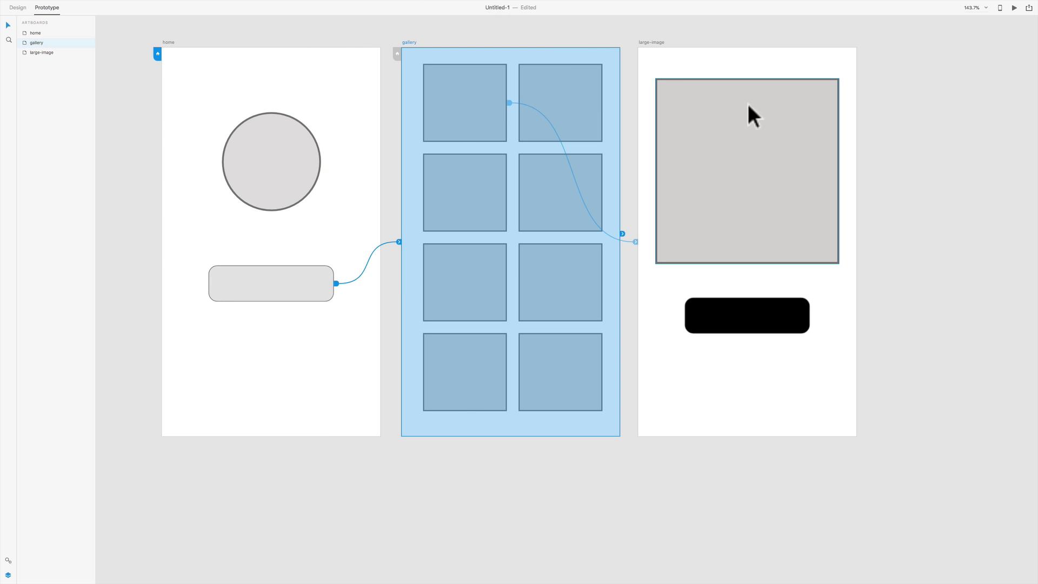
Preview the prototype on the desktop from the home artboard, following its links through gallery and large-image back to home twice.
click(657, 46)
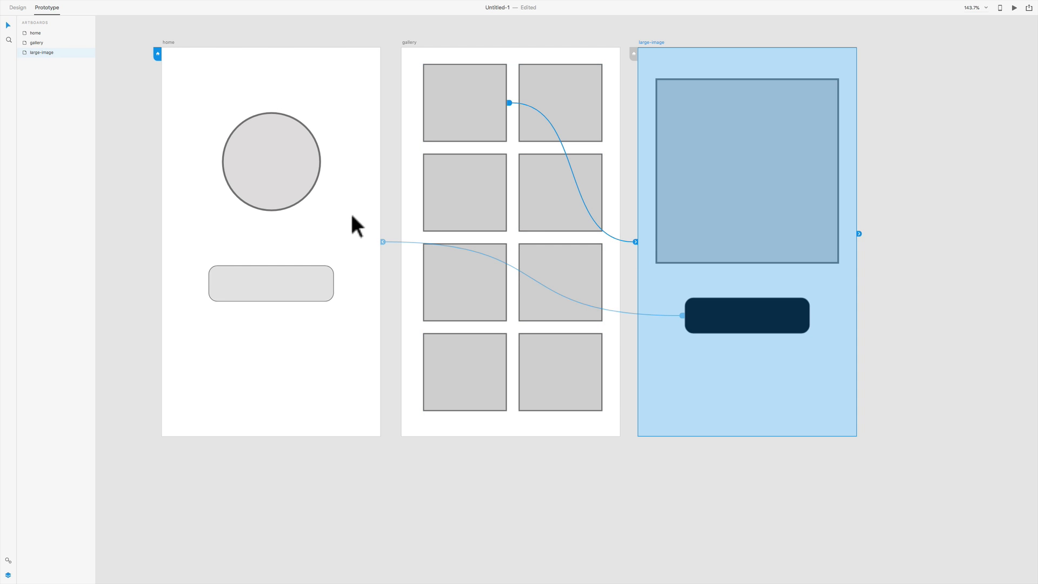
click(167, 43)
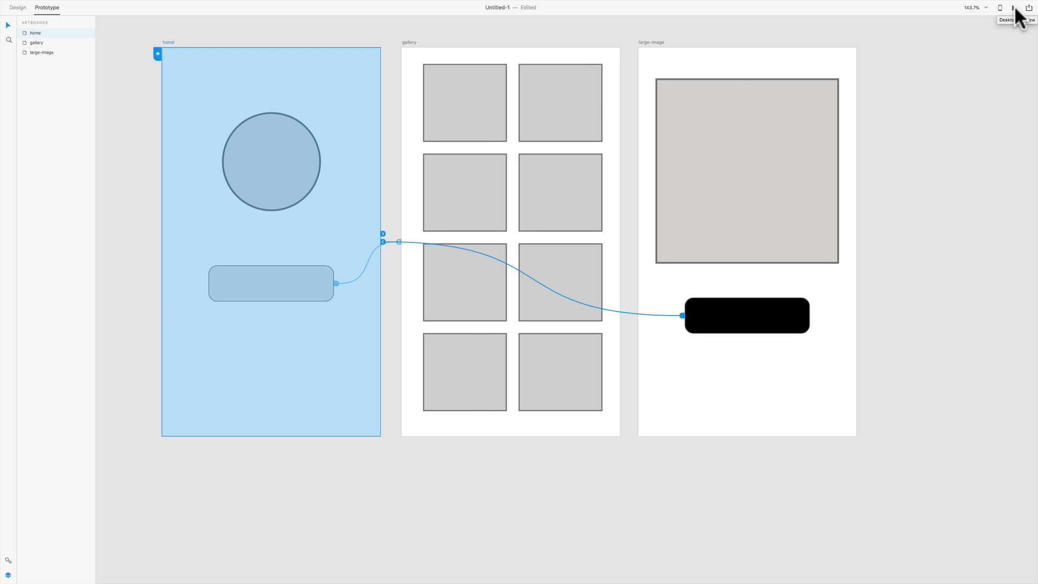
click(967, 23)
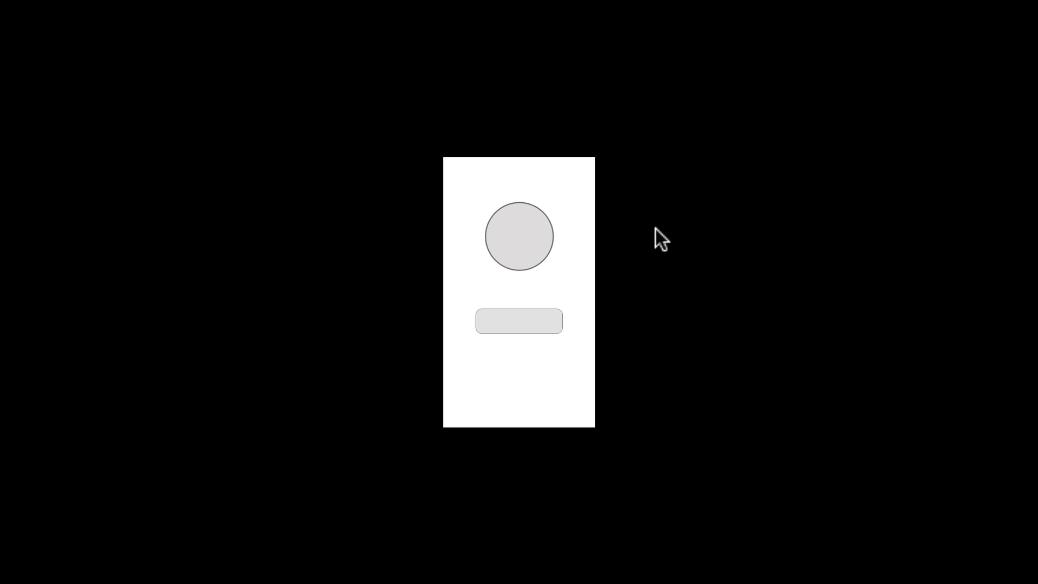
click(514, 338)
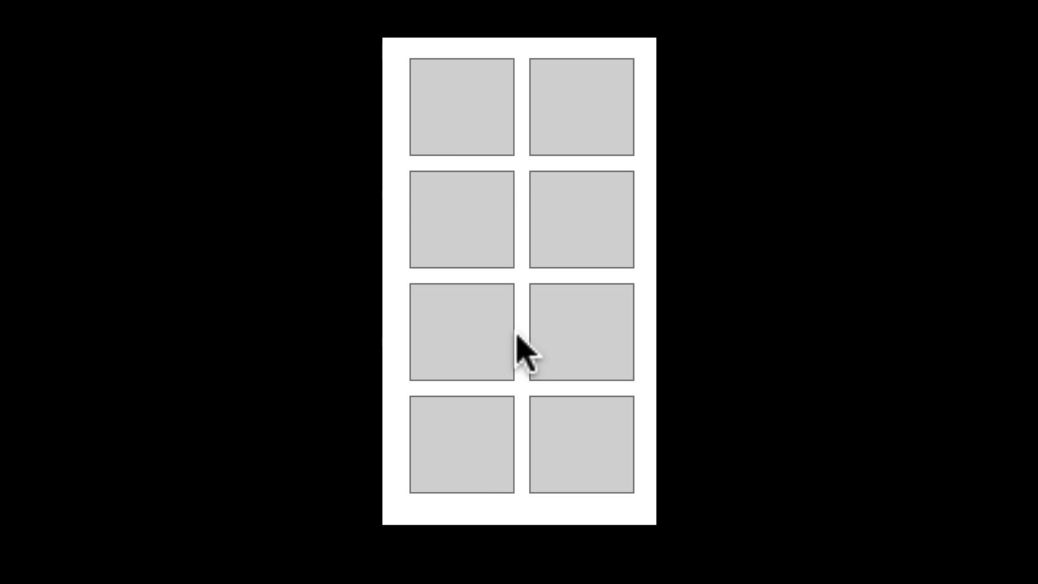
click(483, 134)
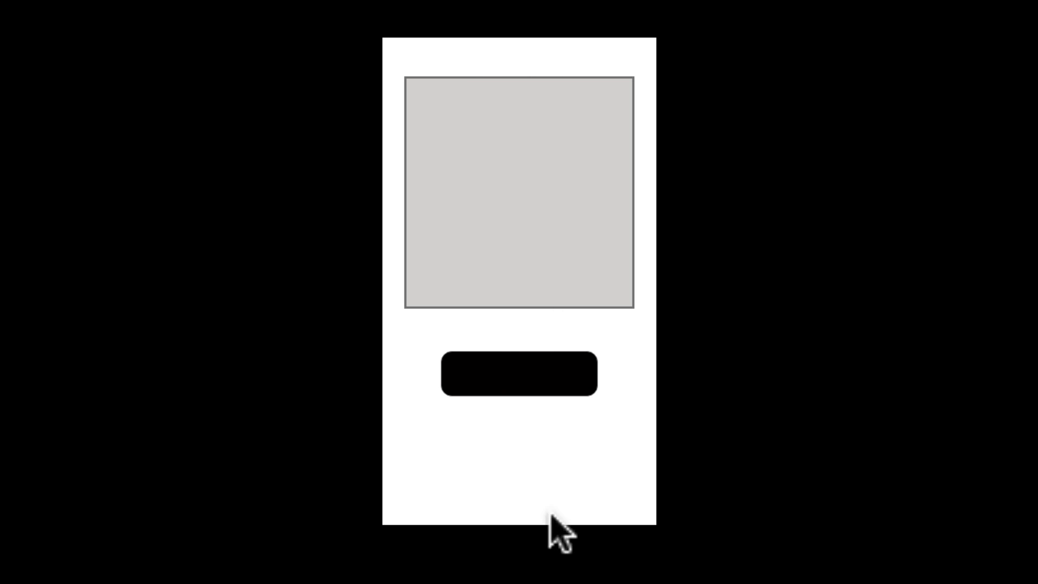
click(522, 388)
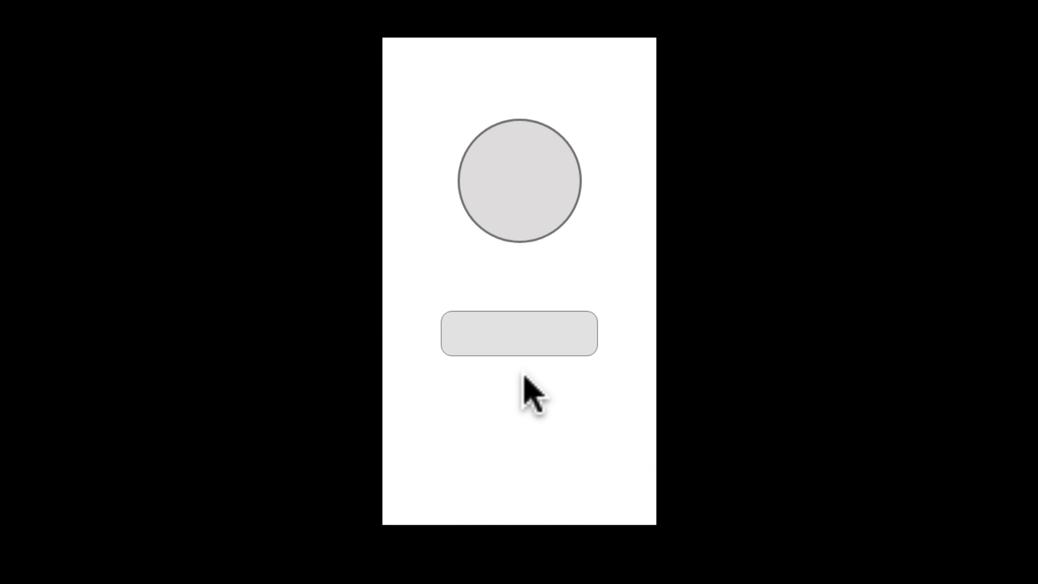
click(527, 347)
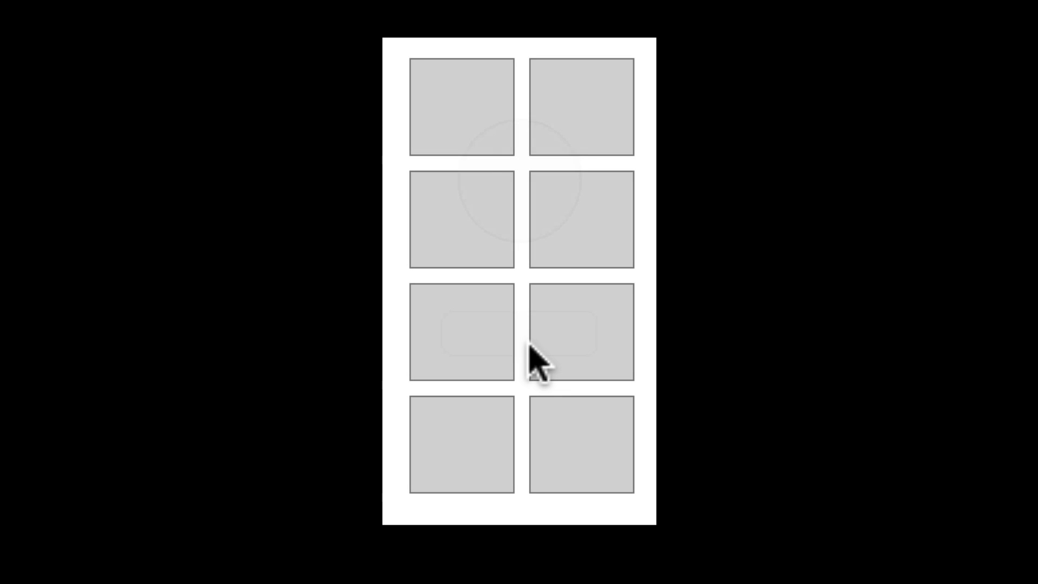
click(476, 98)
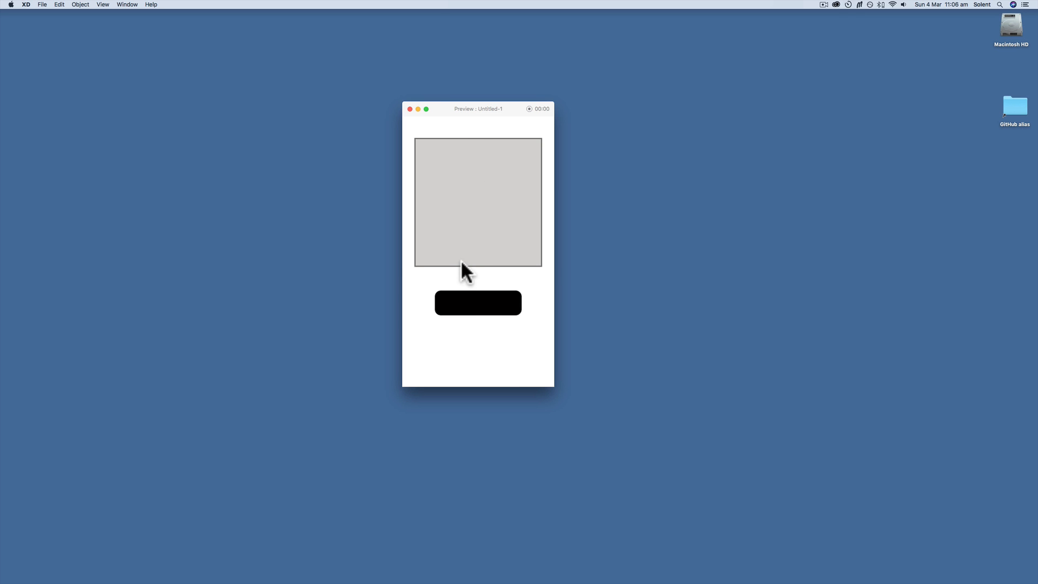
click(465, 304)
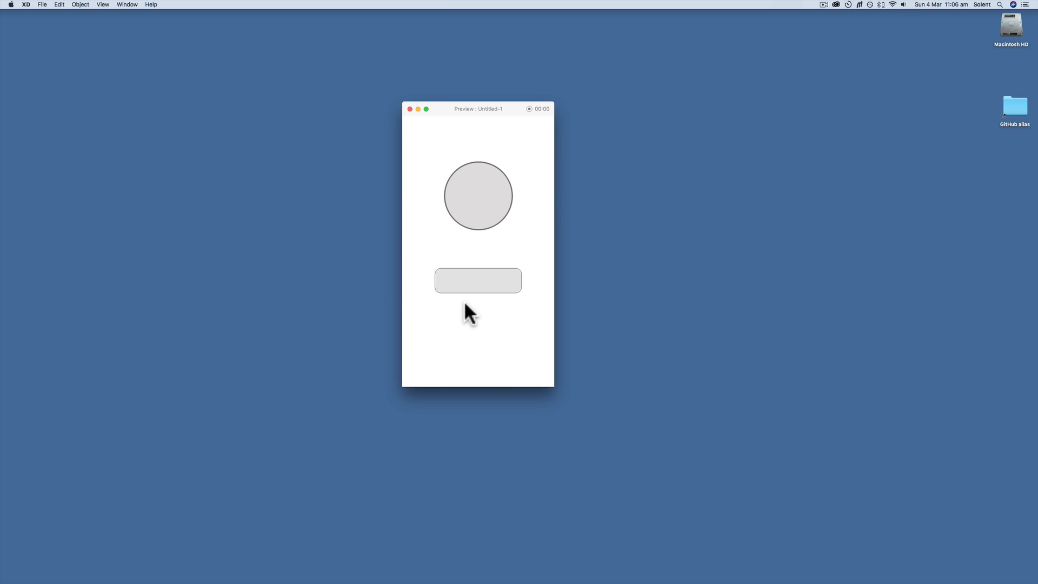
Start recording the preview and run through the home, gallery and large-image links twice, ending on the home screen.
click(529, 109)
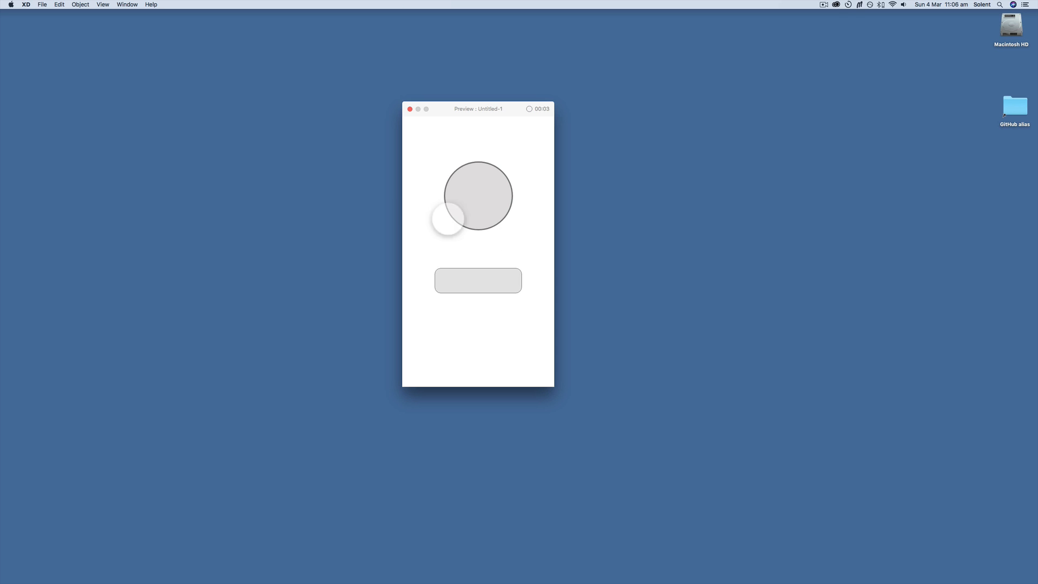
click(477, 284)
click(447, 160)
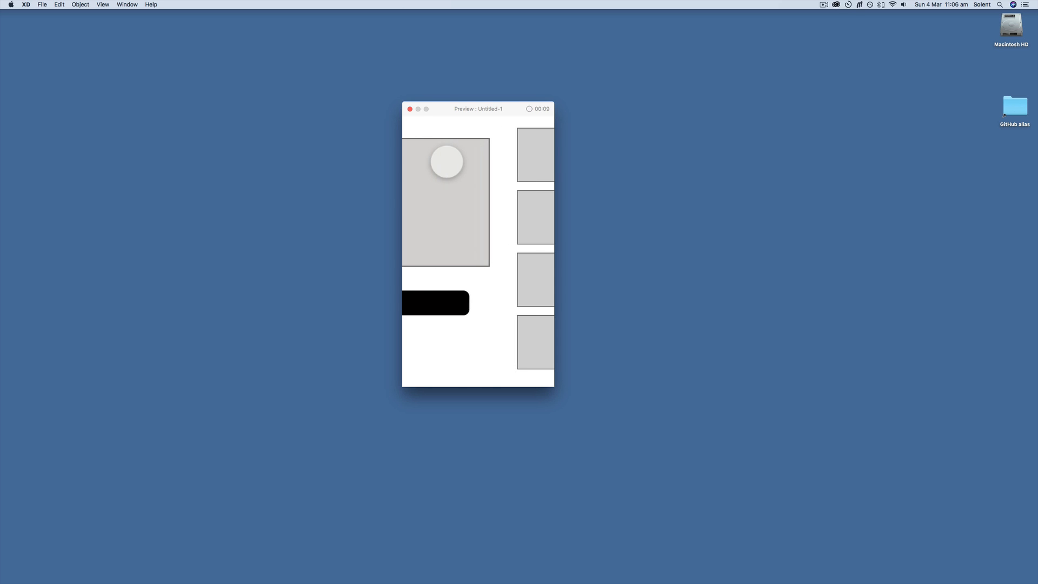
click(466, 304)
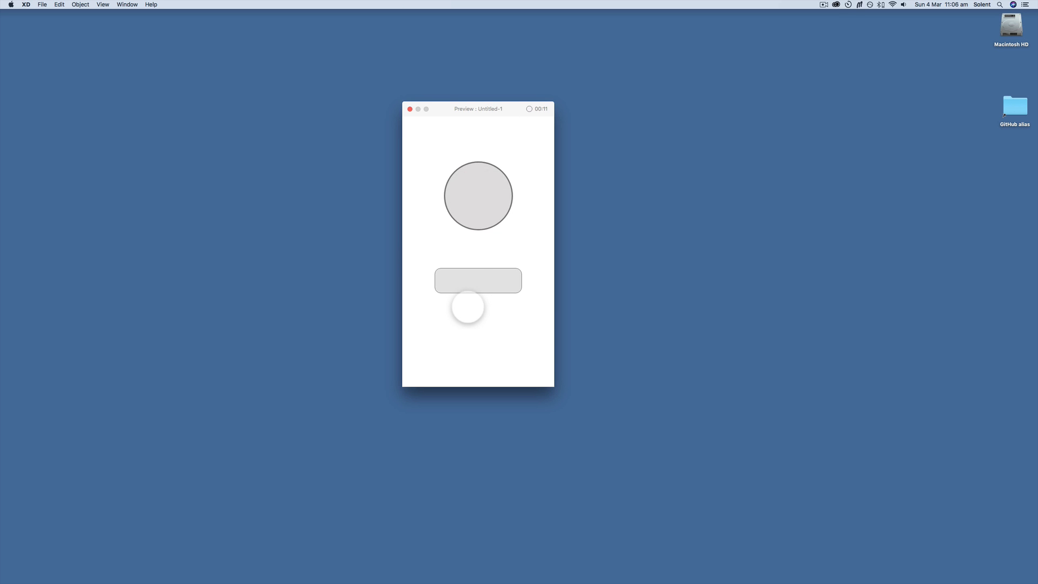
click(473, 289)
click(459, 165)
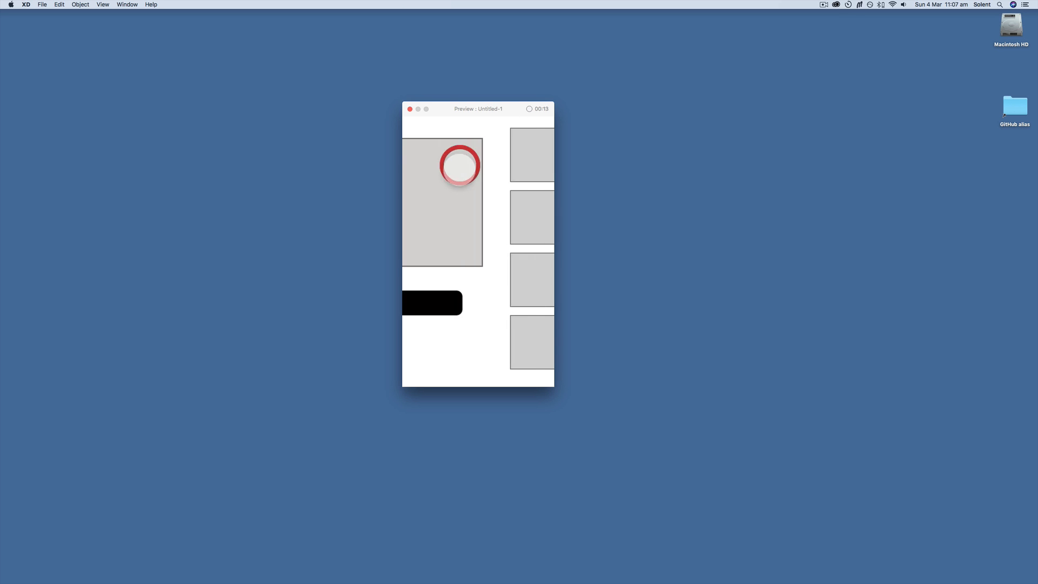
click(451, 314)
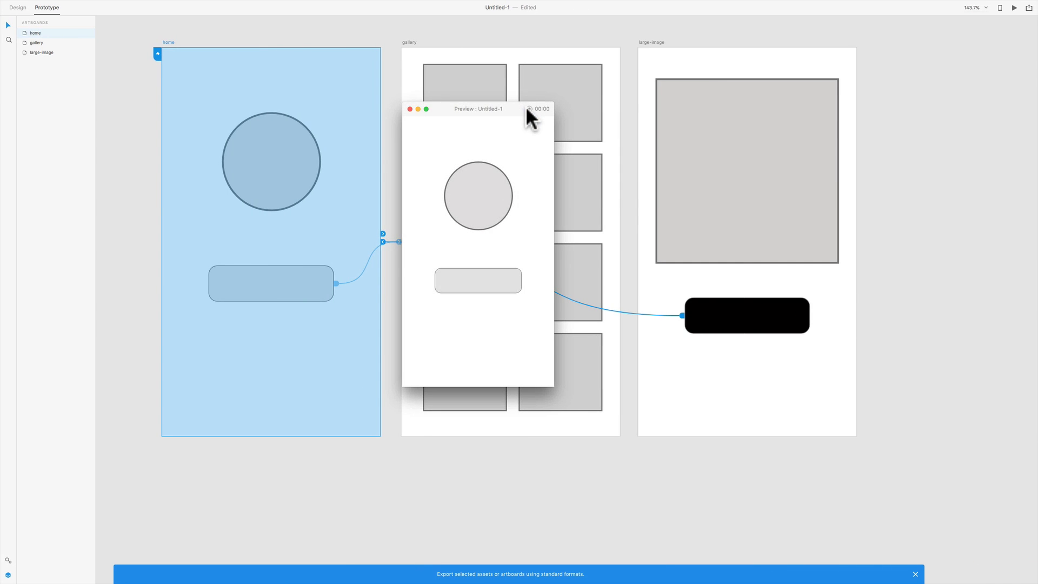
Stop the preview recording and save the video as "test" in the movie_pr folder.
click(529, 109)
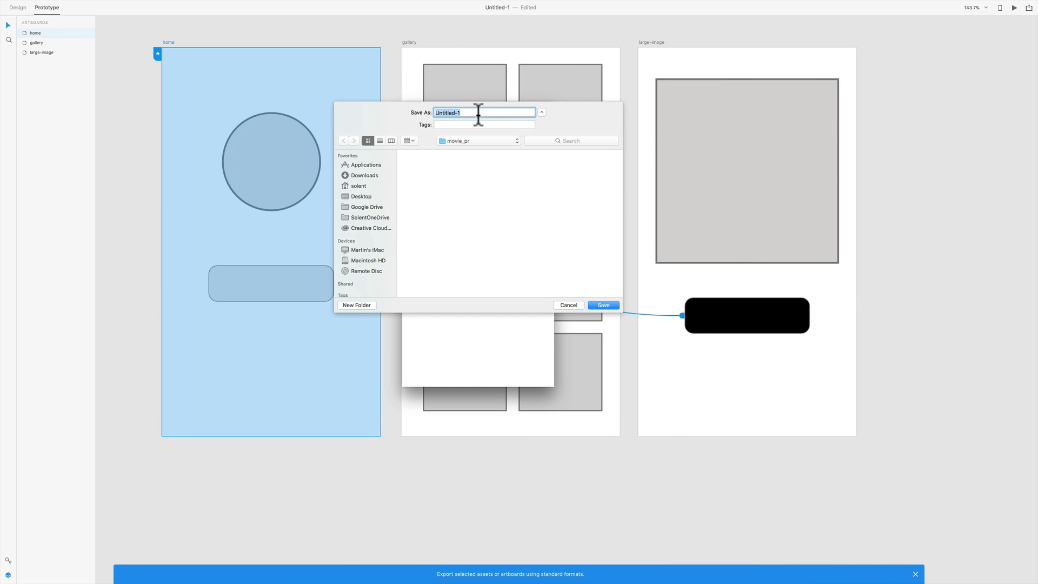
drag(470, 112, 411, 100)
text(test)
click(608, 302)
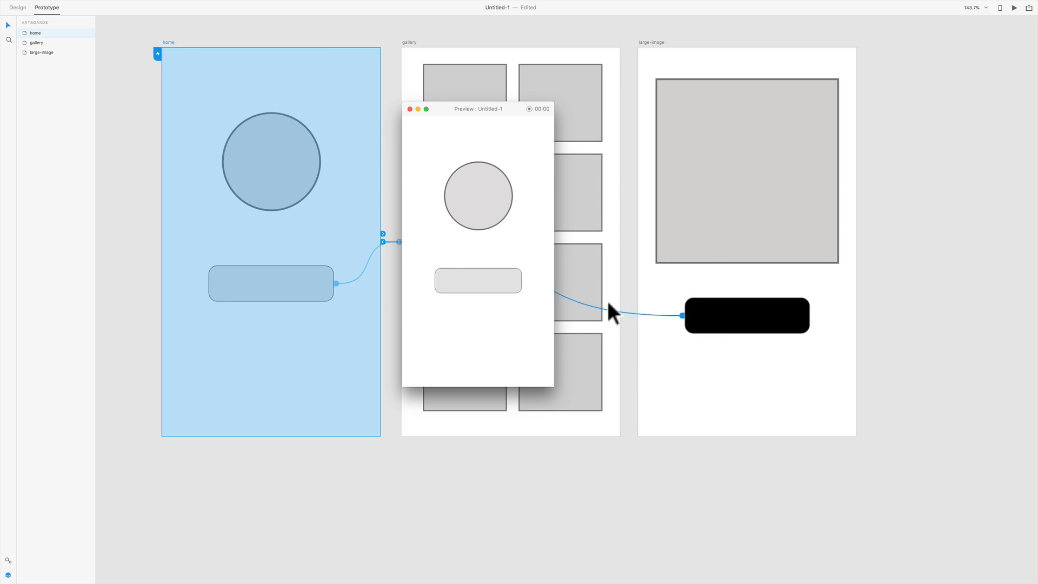
Close the preview window and display the Preview on Device information.
click(410, 109)
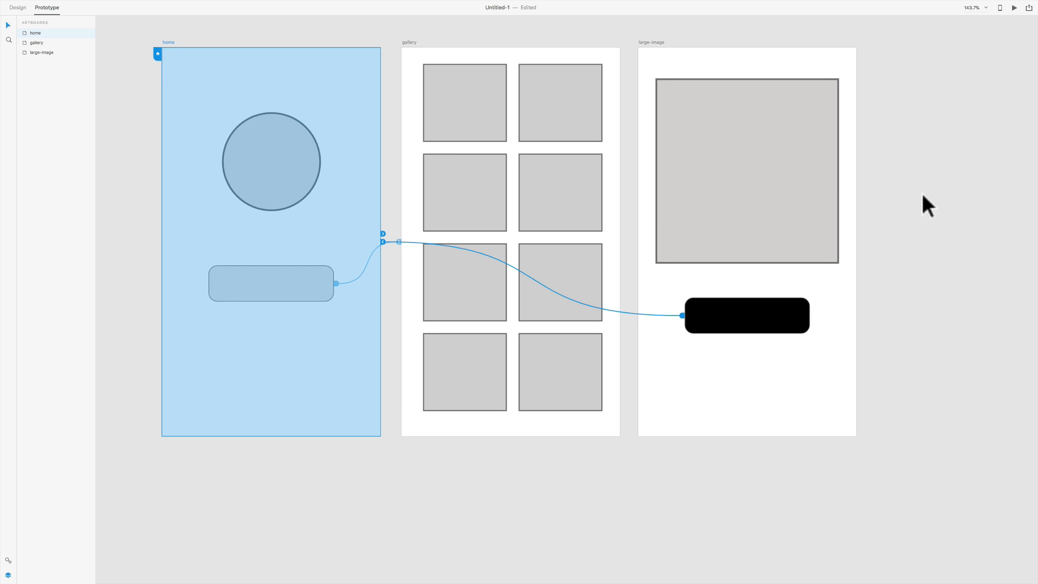
click(1000, 8)
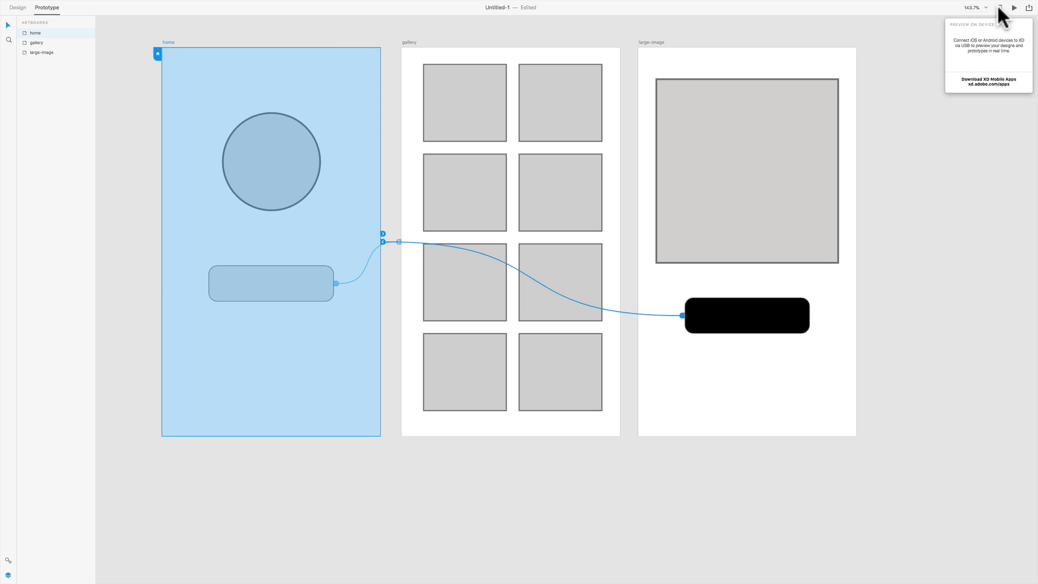